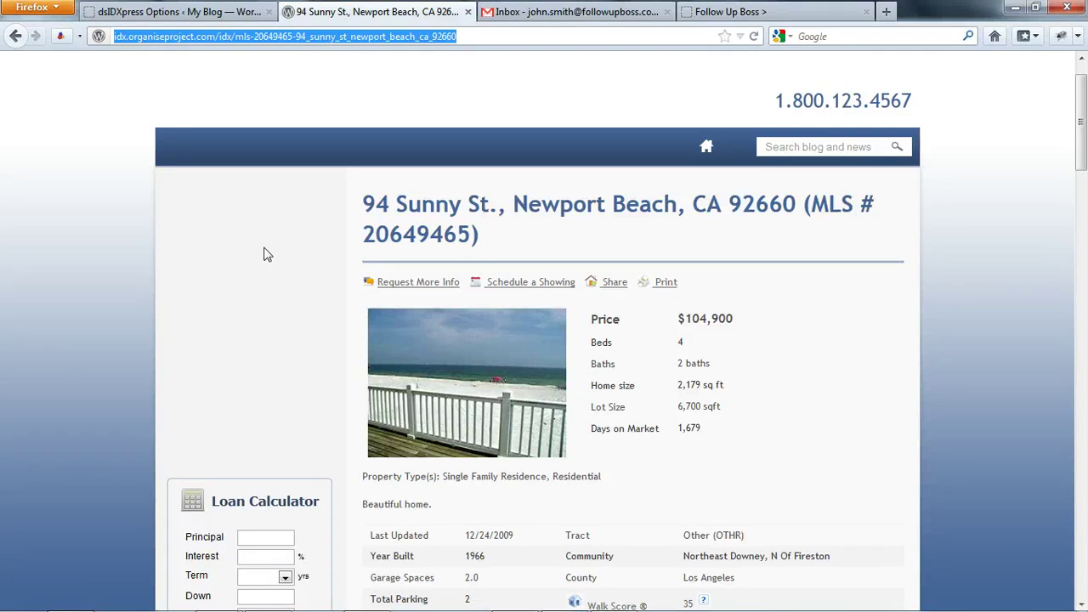
left_click(267, 254)
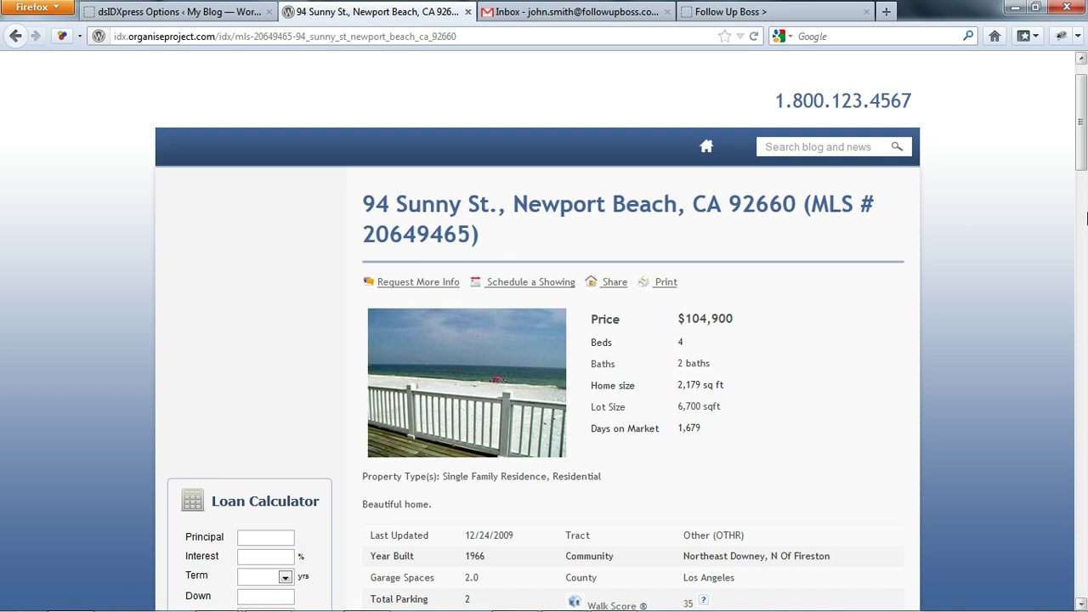
left_click_drag(1082, 153, 1079, 527)
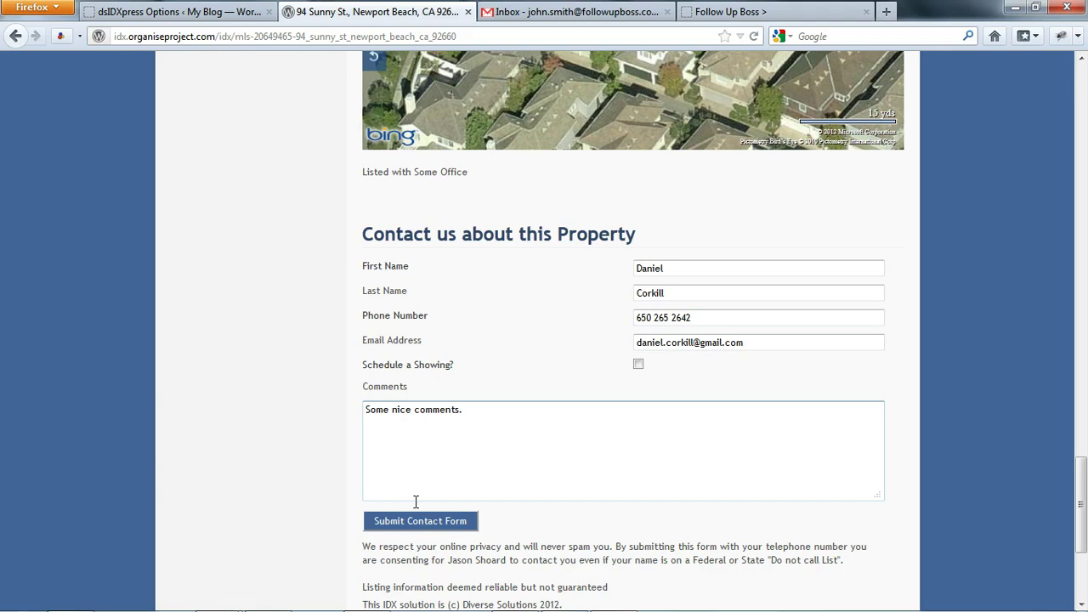
left_click(404, 520)
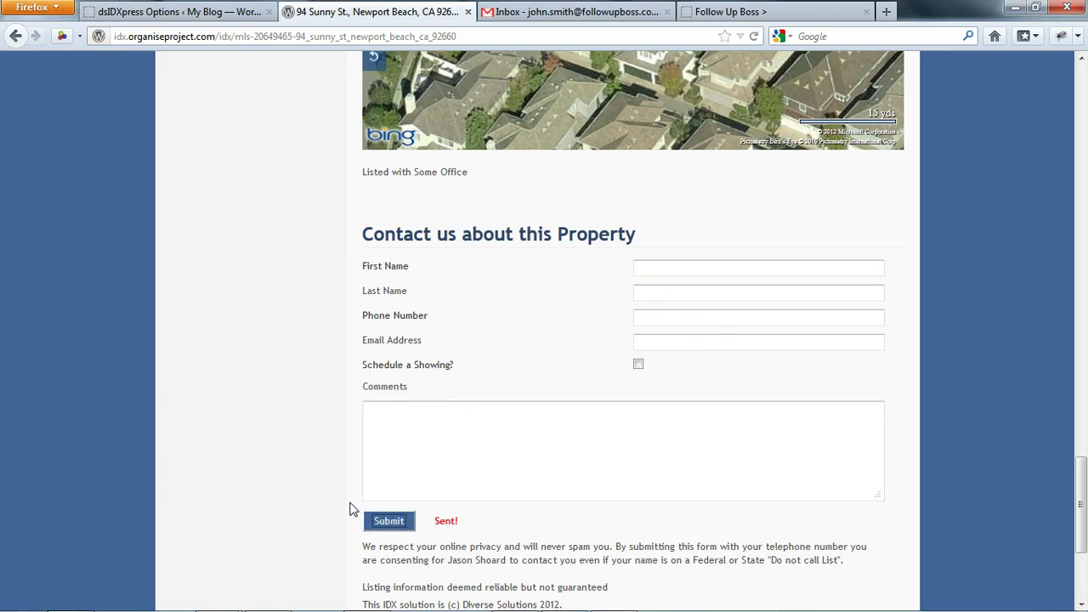
left_click(544, 12)
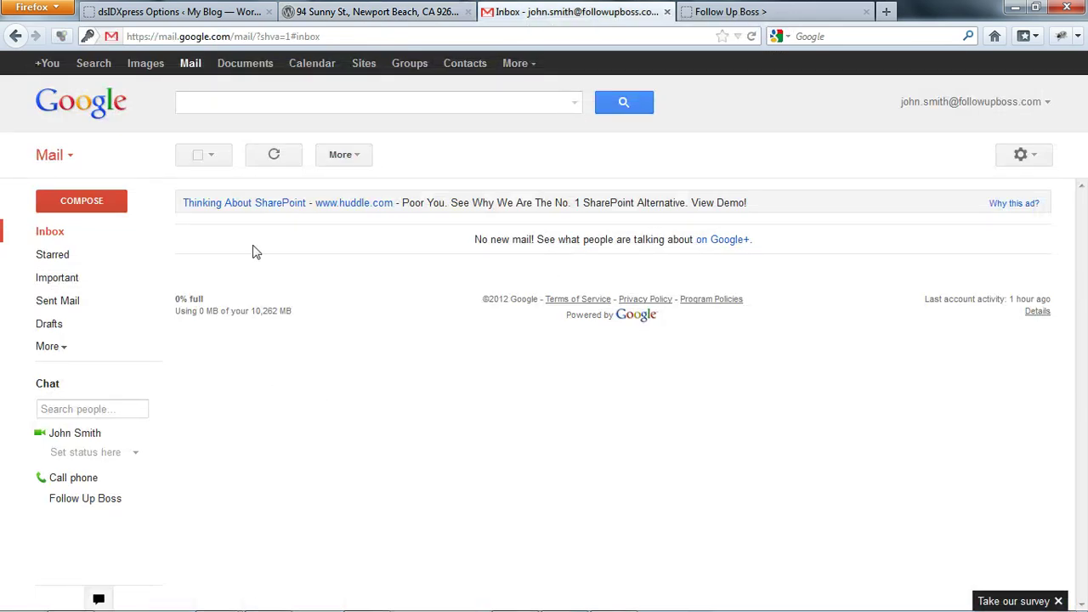
left_click(274, 156)
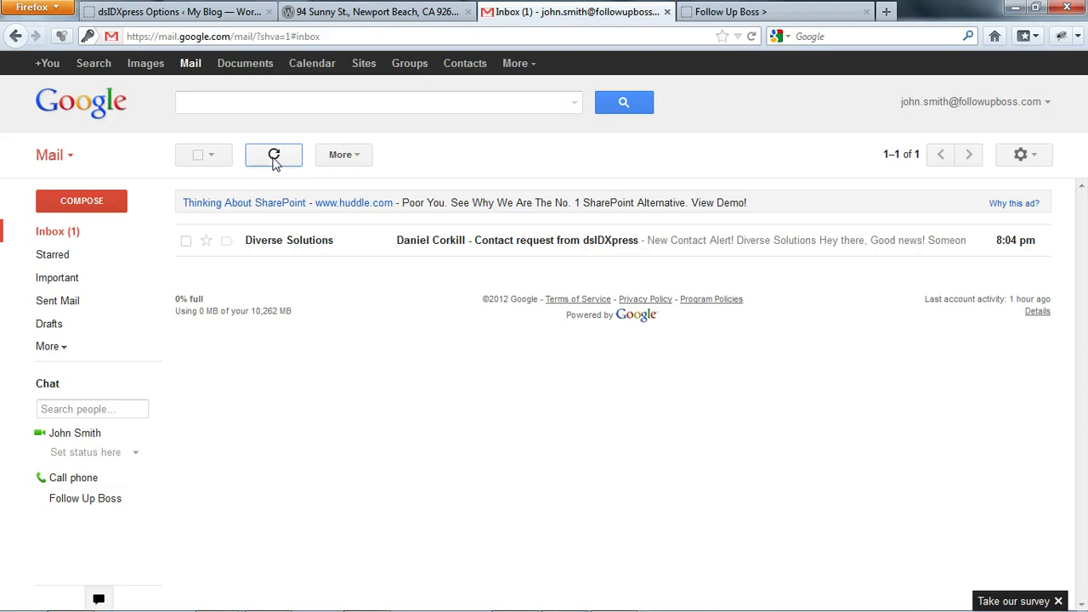
left_click(504, 241)
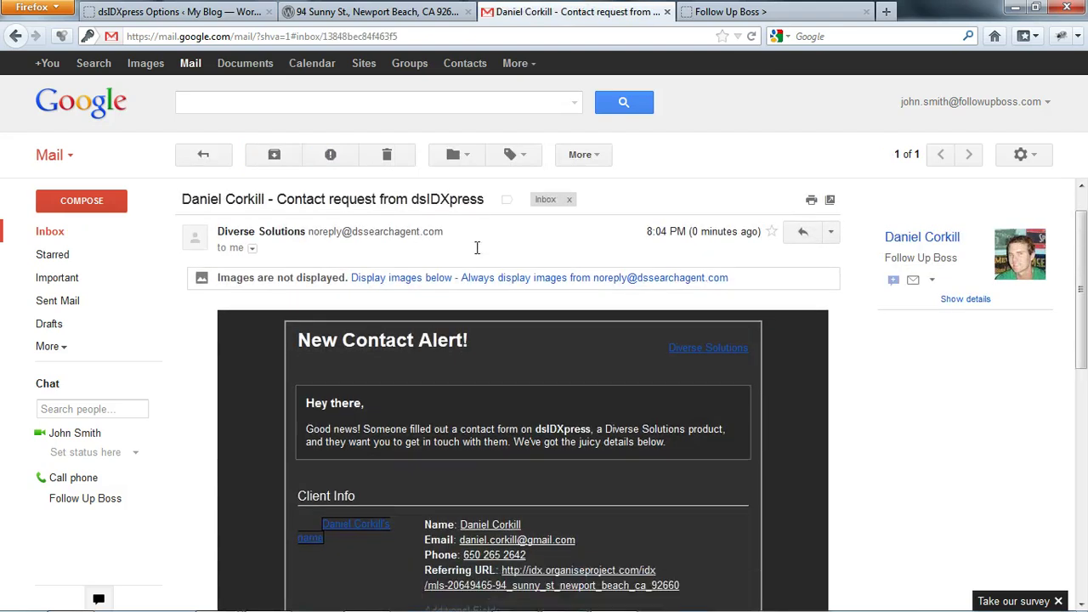
scroll(475, 251, "down", 6)
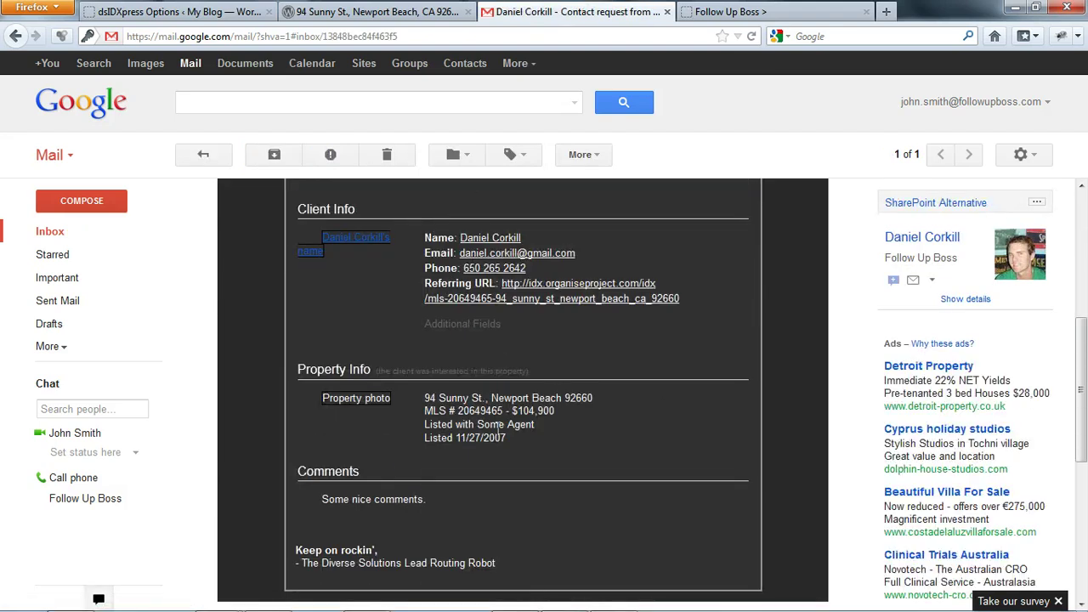
scroll(497, 425, "up", 1)
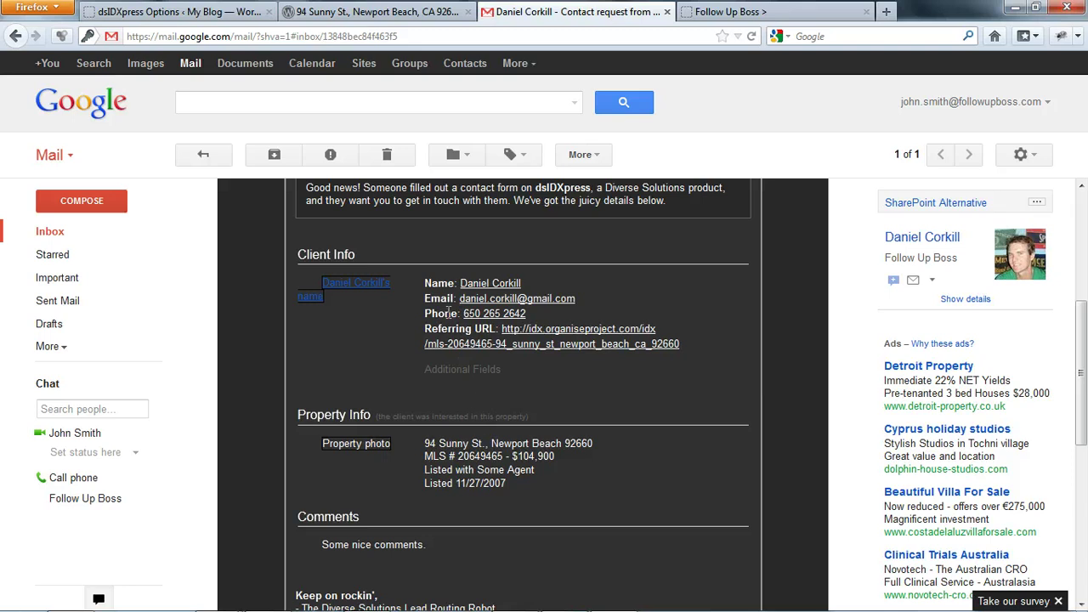
scroll(447, 312, "up", 2)
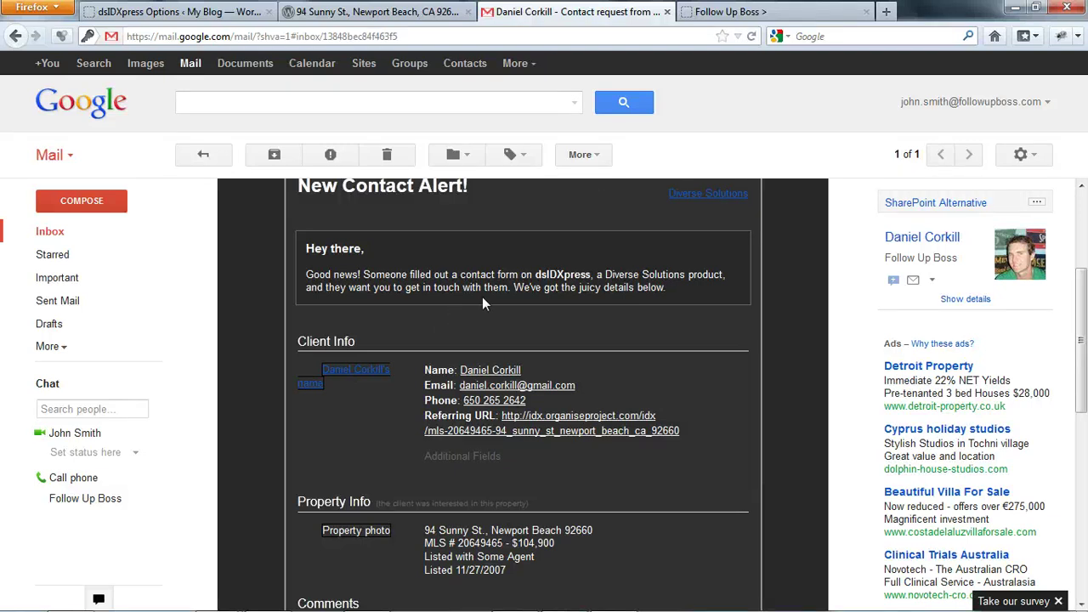
- Copy the lead-forwarding email address from Follow Up Boss's My Settings page
left_click(718, 12)
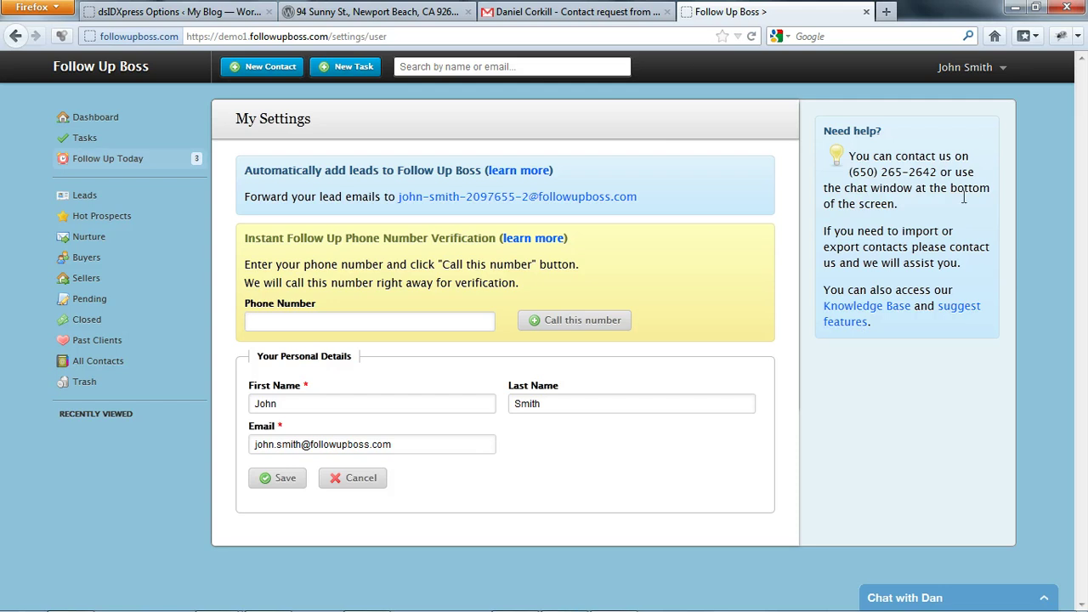
left_click(970, 70)
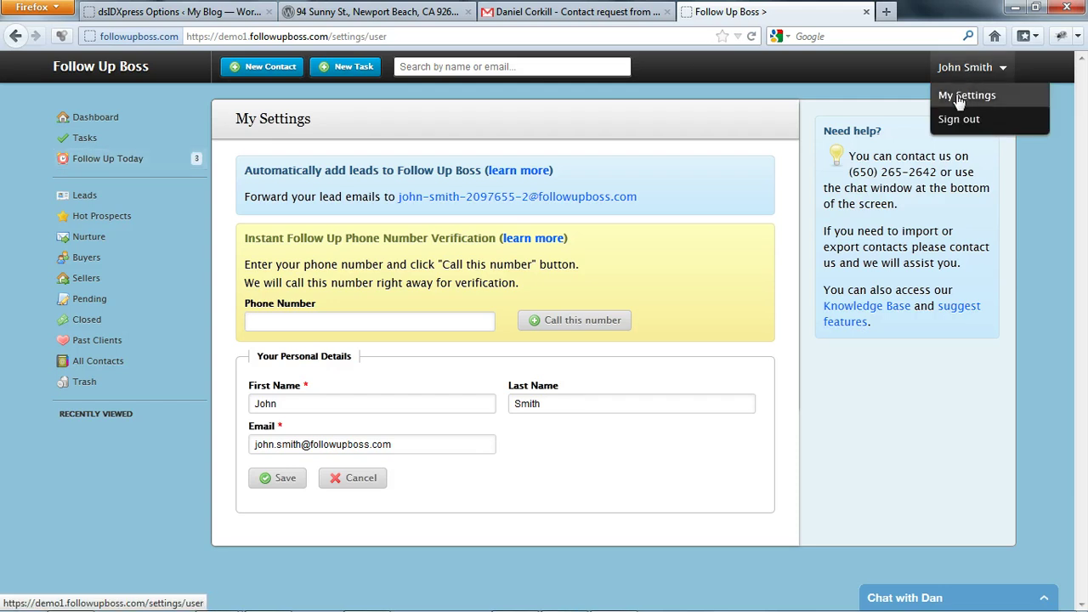
left_click(959, 98)
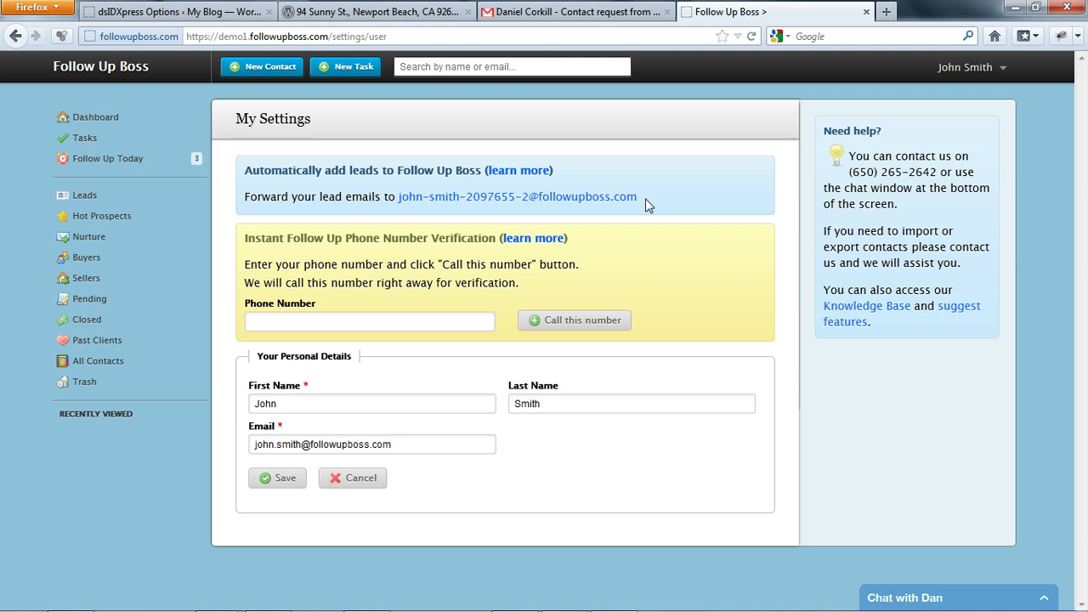
left_click_drag(644, 198, 398, 208)
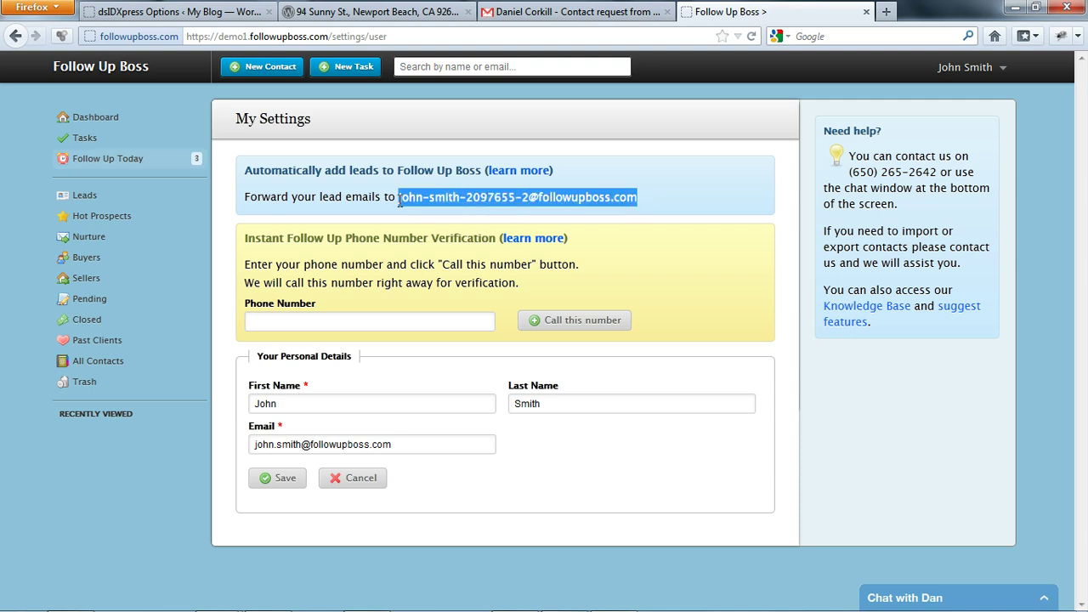
right_click(551, 208)
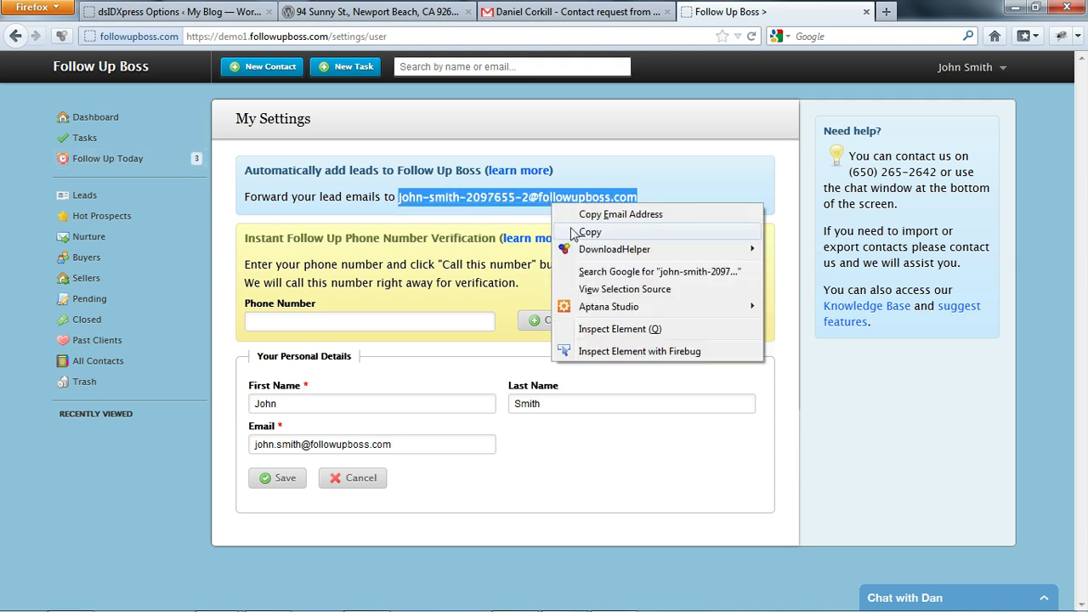
left_click(573, 233)
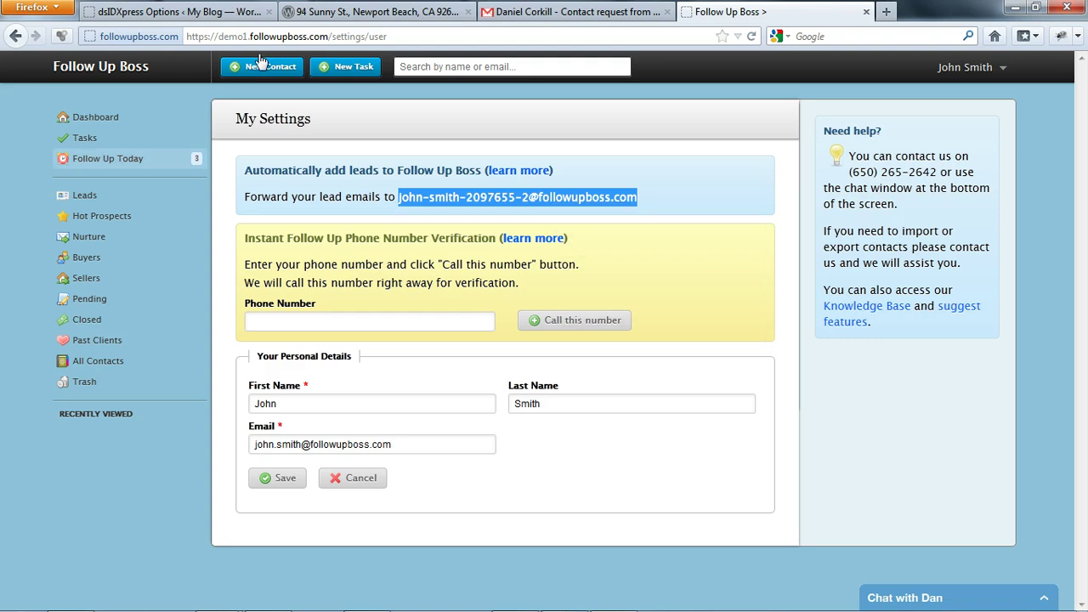
- Clear the current value of the dsIDXpress Contact Information Email field
left_click(187, 12)
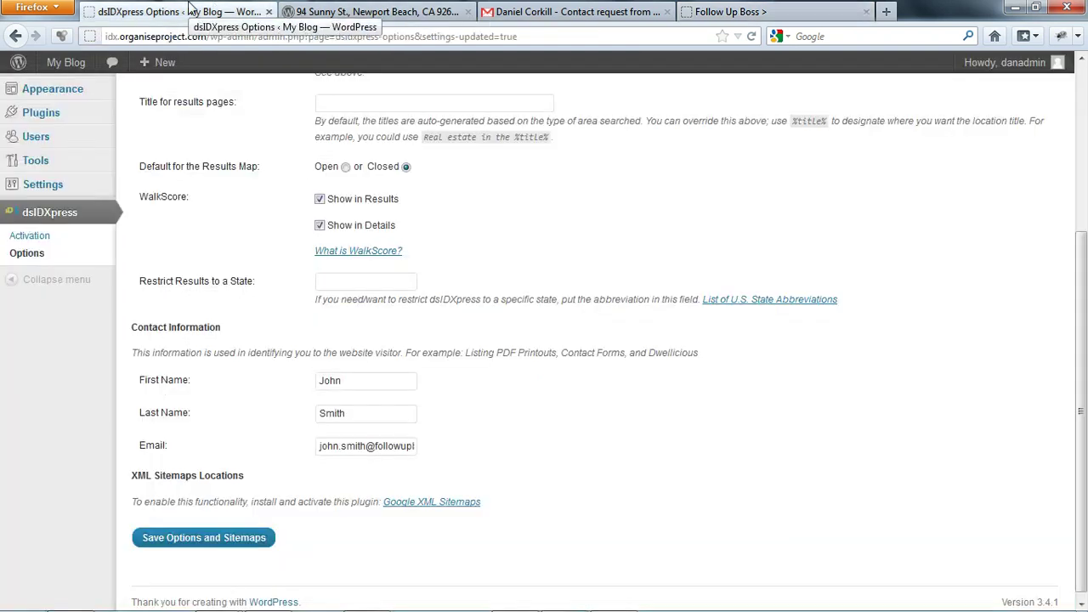
scroll(227, 156, "up", 5)
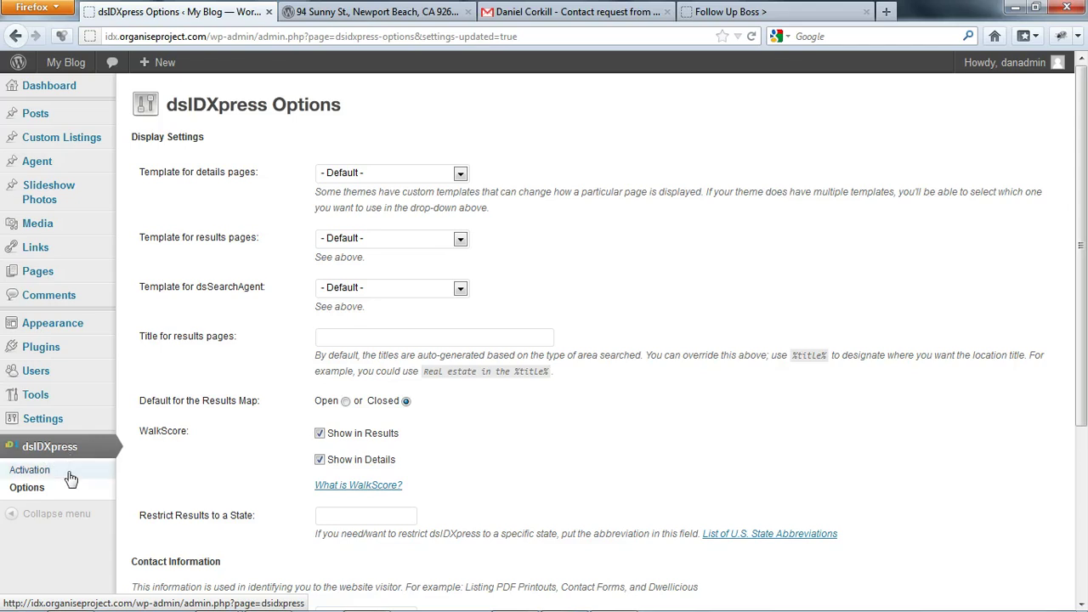
scroll(253, 476, "down", 5)
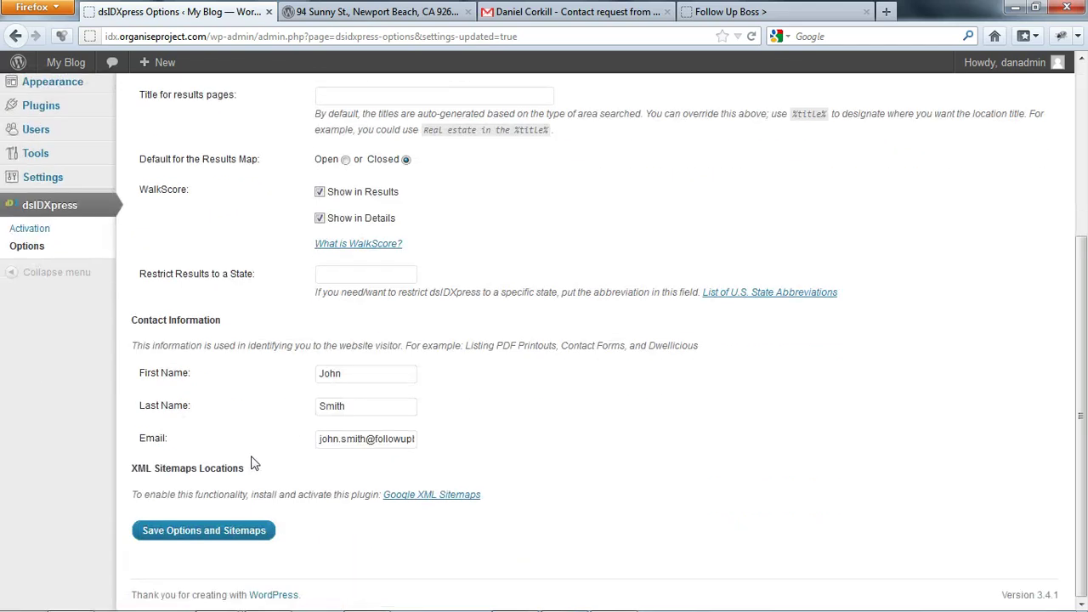
left_click_drag(319, 439, 454, 446)
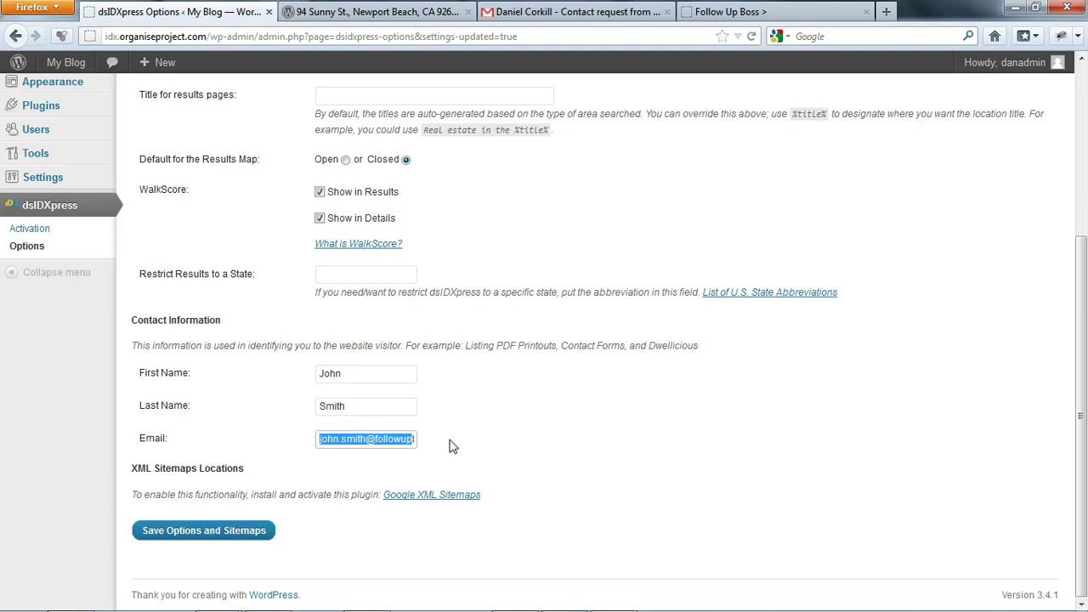
key("End")
key("BackSpace")
key("BackSpace")
key("BackSpace")
key("BackSpace")
key("BackSpace")
key("BackSpace")
key("BackSpace")
key("BackSpace")
key("BackSpace")
key("BackSpace")
key("BackSpace")
key("BackSpace")
key("BackSpace")
key("BackSpace")
key("BackSpace")
key("BackSpace")
key("BackSpace")
key("BackSpace")
key("BackSpace")
key("BackSpace")
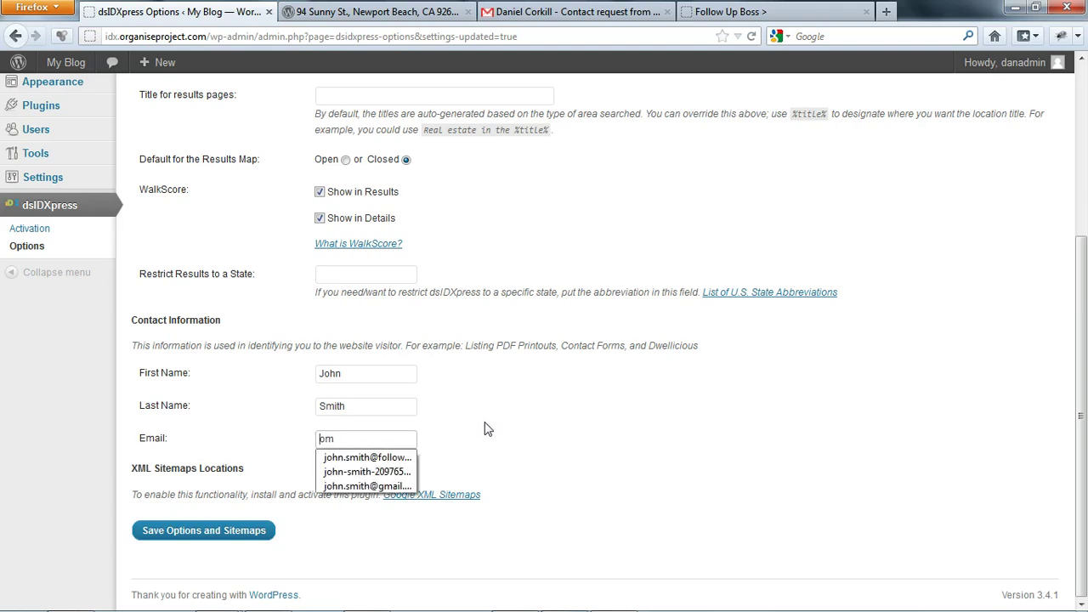
- Enter the Follow Up Boss forwarding address as the contact Email and save the dsIDXpress options
key("ctrl+z")
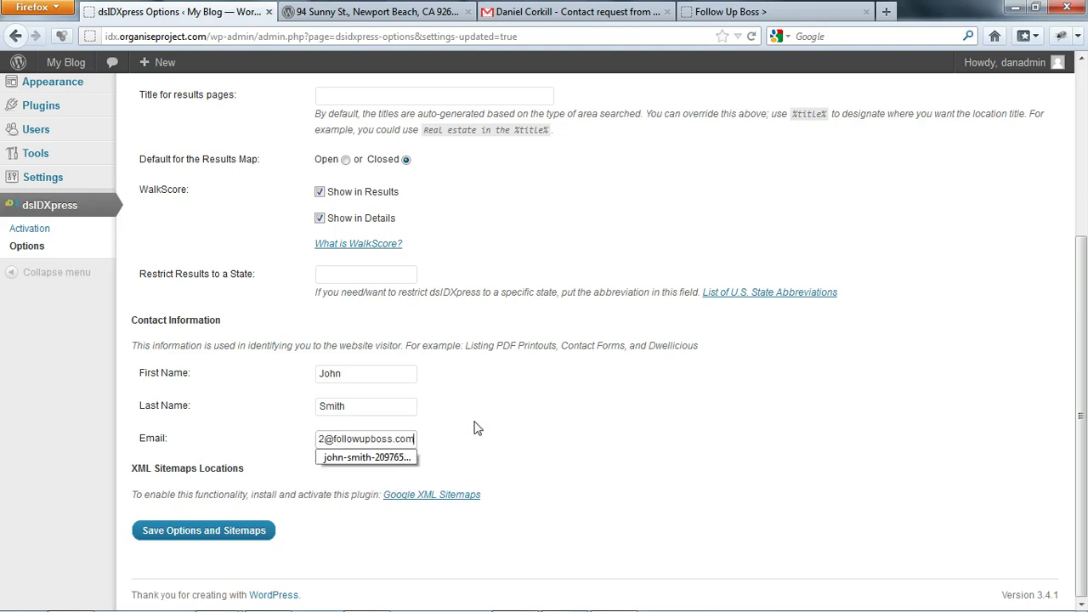
left_click_drag(414, 439, 332, 439)
left_click(332, 440)
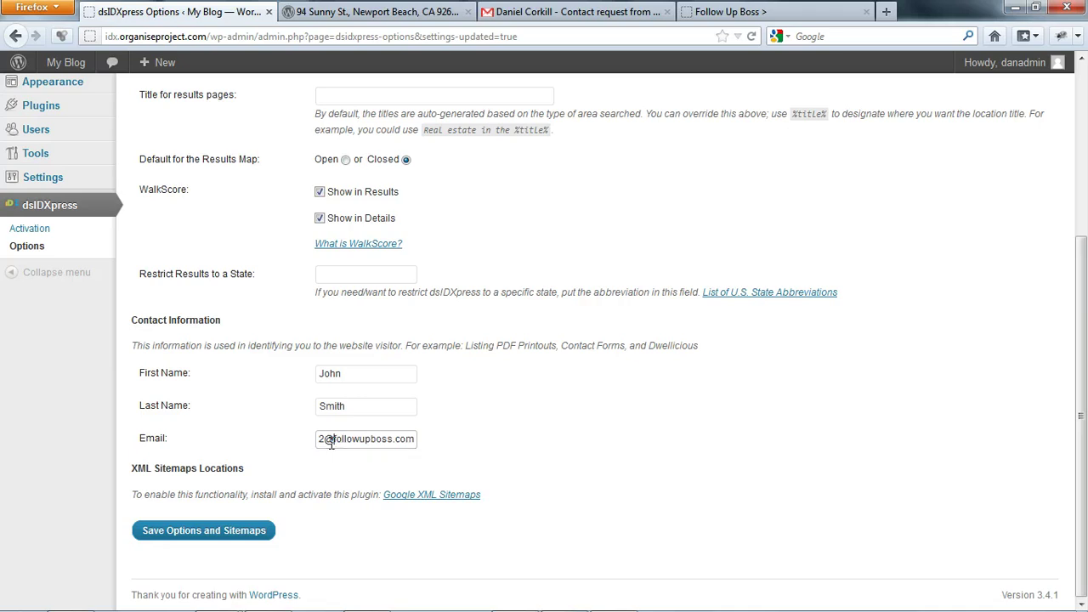
right_click(331, 442)
left_click(226, 396)
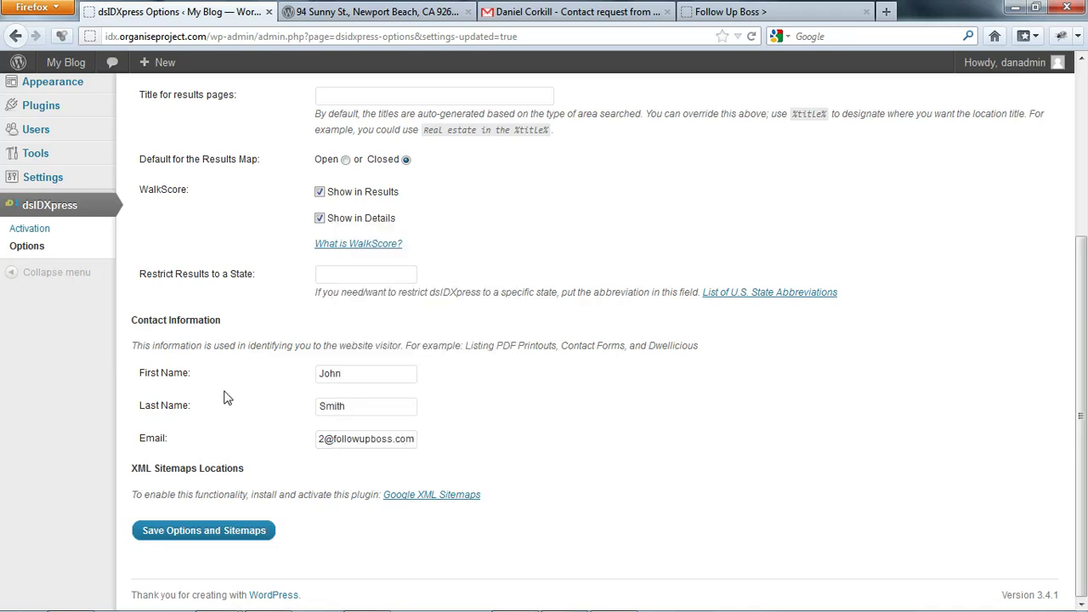
left_click(188, 531)
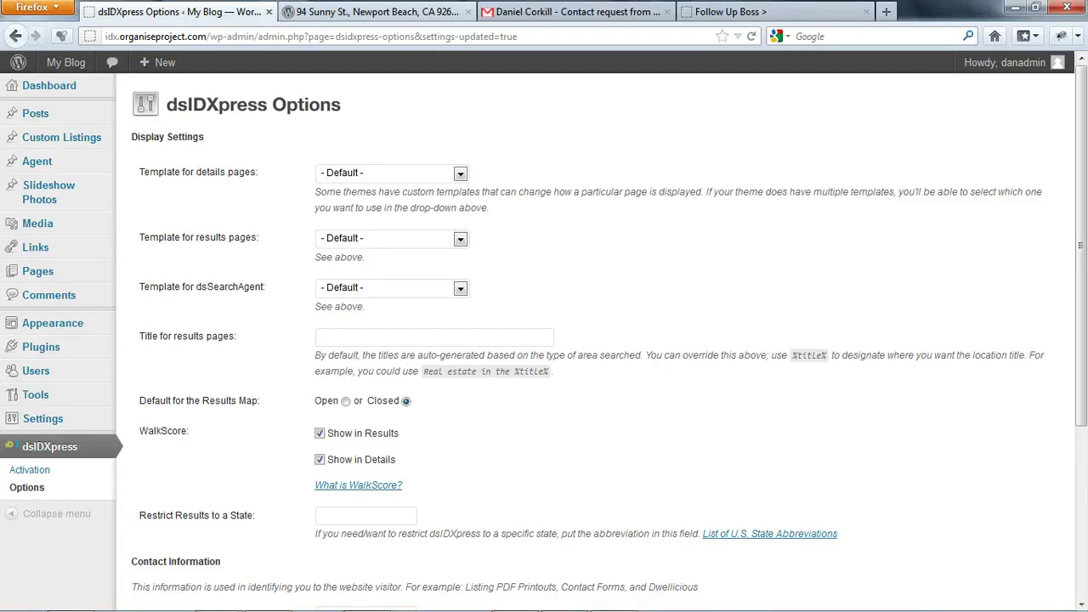
left_click(374, 11)
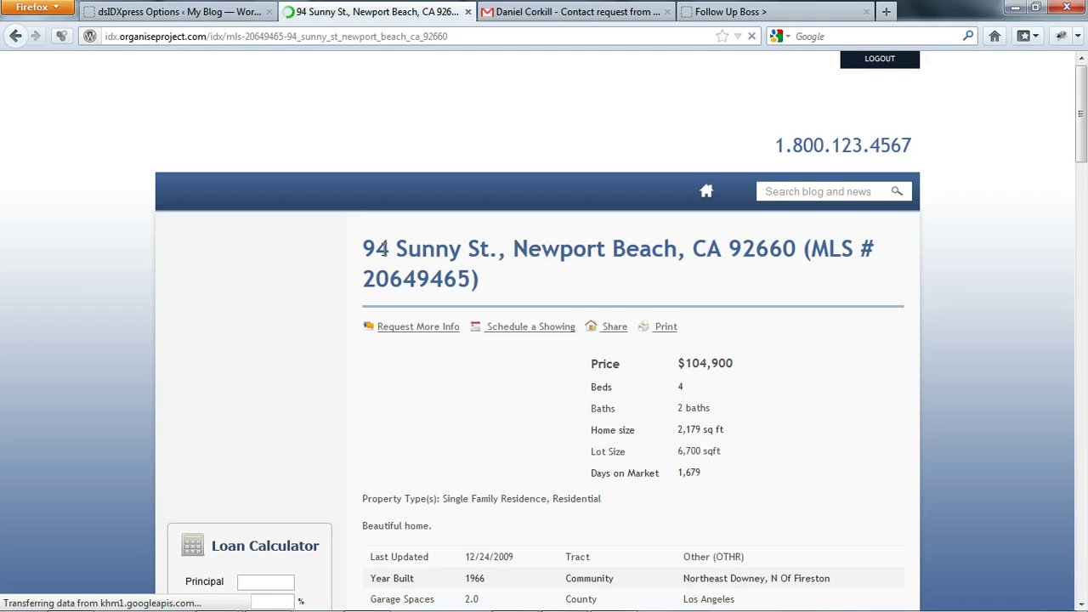
- Enter the new lead's first name, last name and phone number in the property contact form
scroll(884, 293, "down", 5)
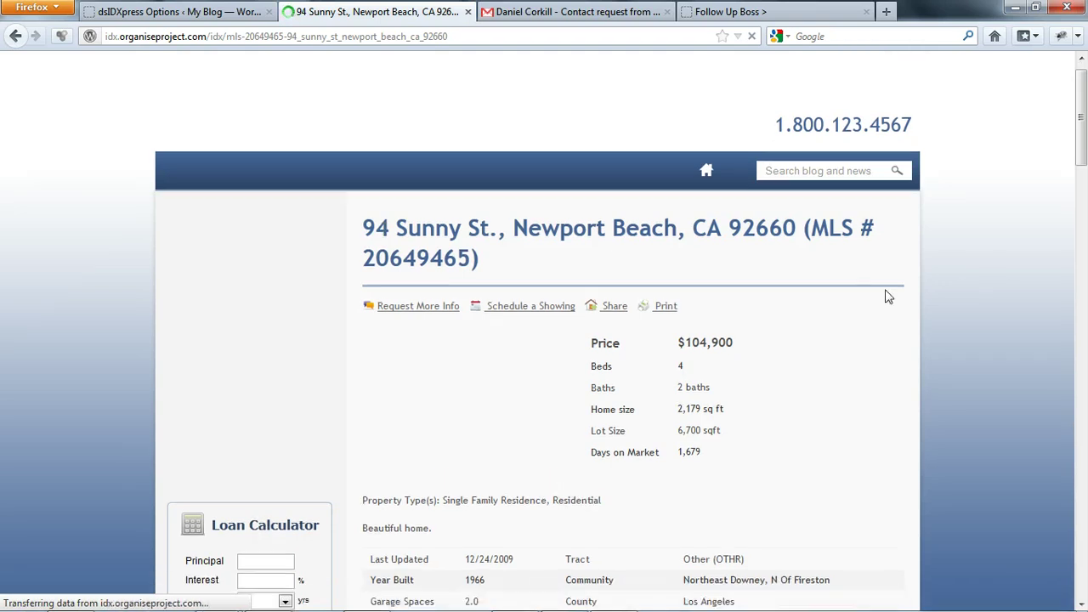
scroll(740, 283, "down", 15)
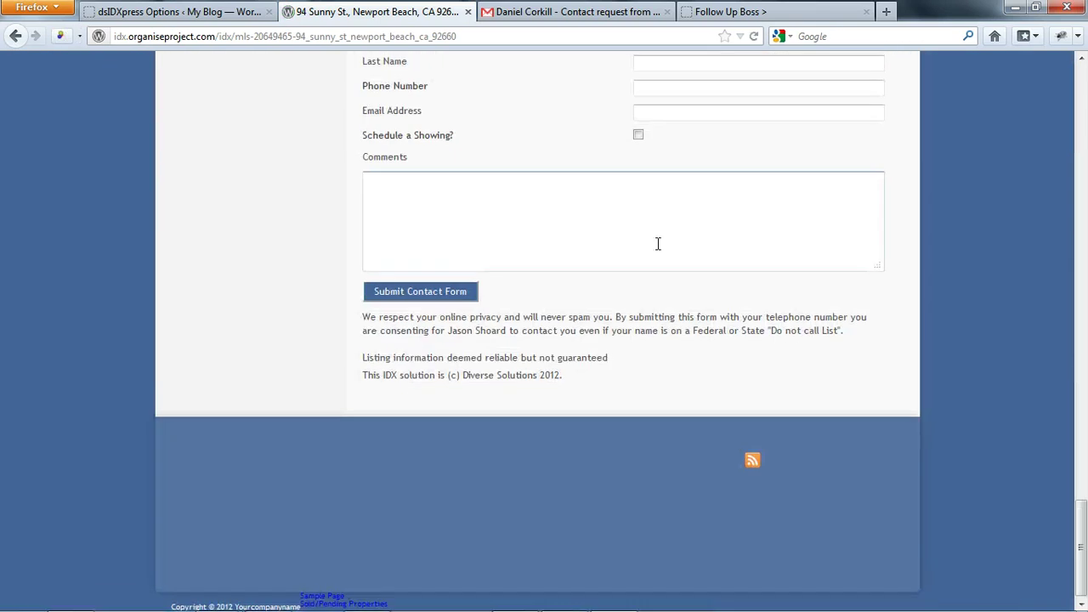
scroll(663, 255, "up", 3)
left_click(684, 266)
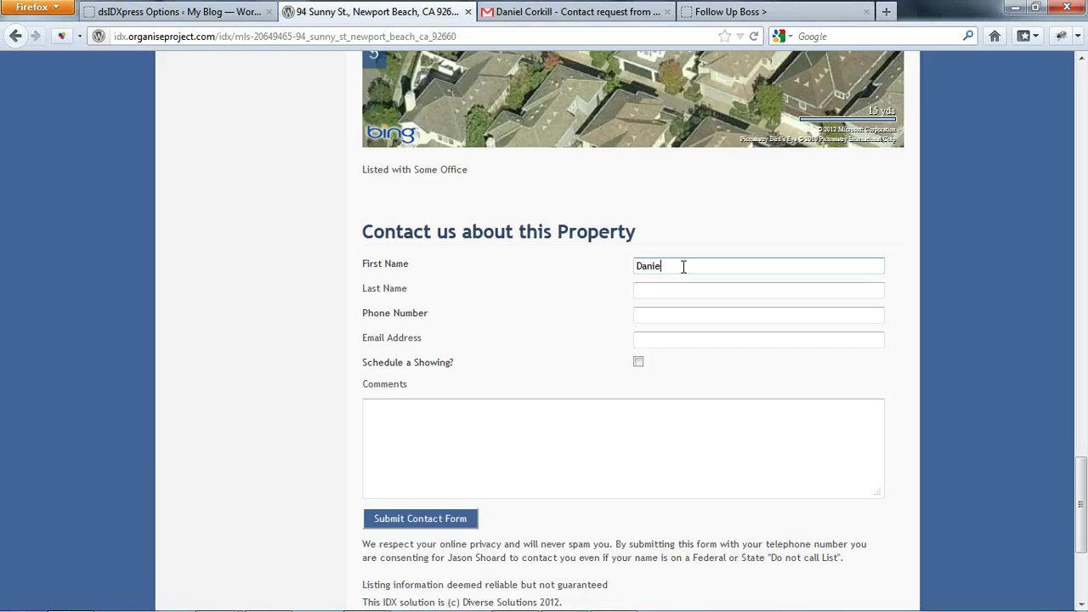
key("Tab")
key("Tab")
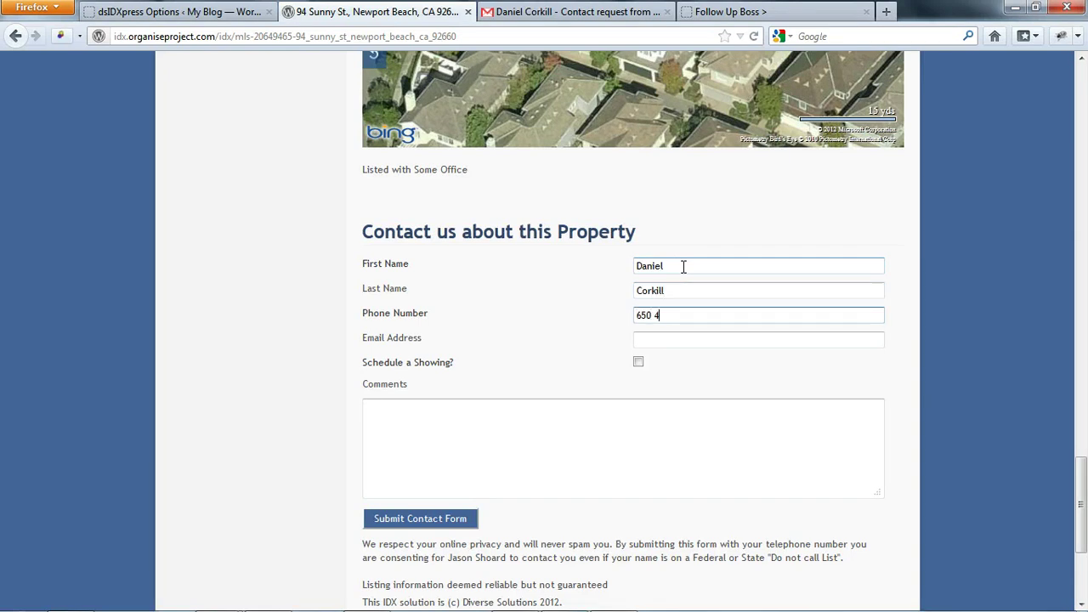
key("Tab")
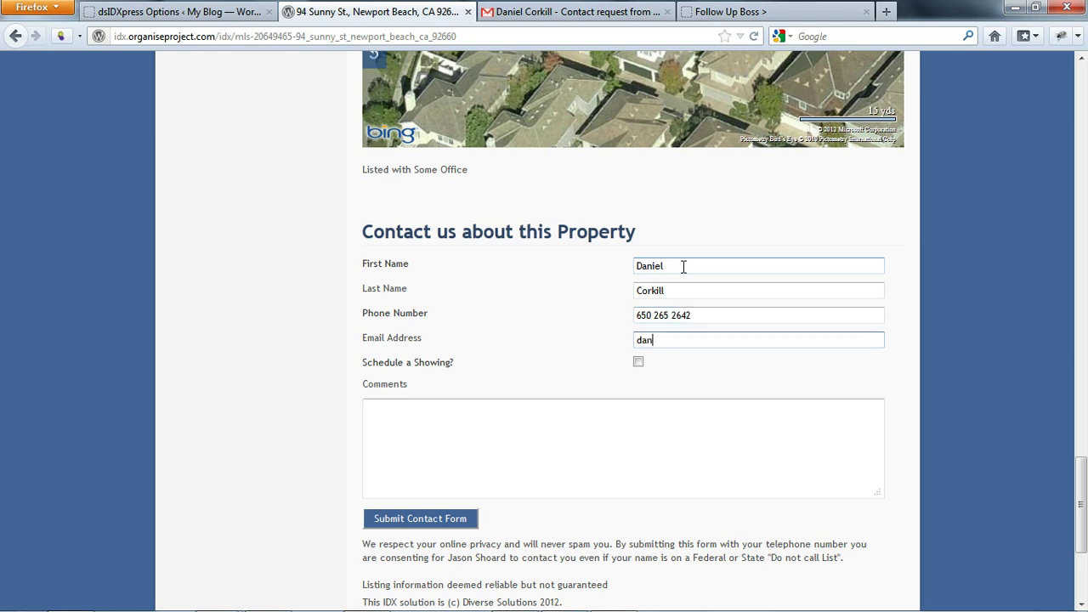
- Add the lead's email address and the comment 'Some nice comments.', then submit the form
key("Tab")
key("Tab")
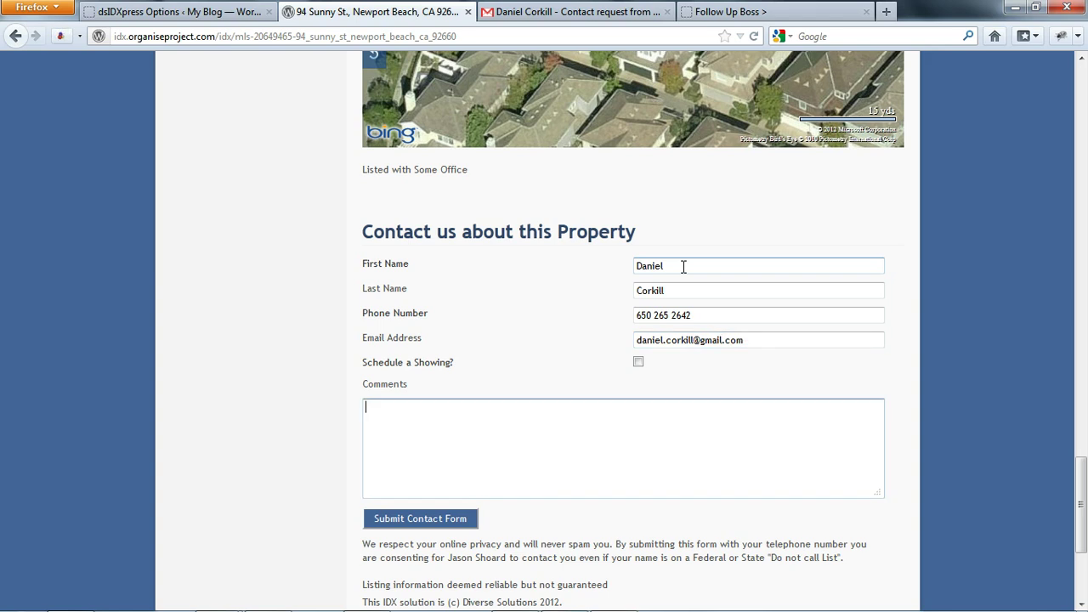
type("Some nice comments.")
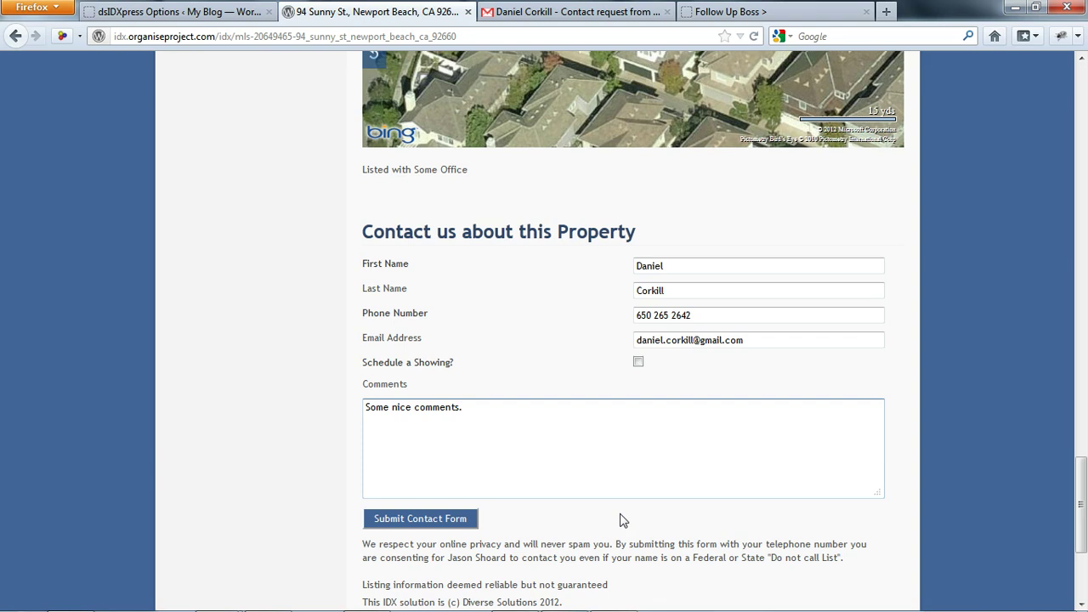
left_click(429, 520)
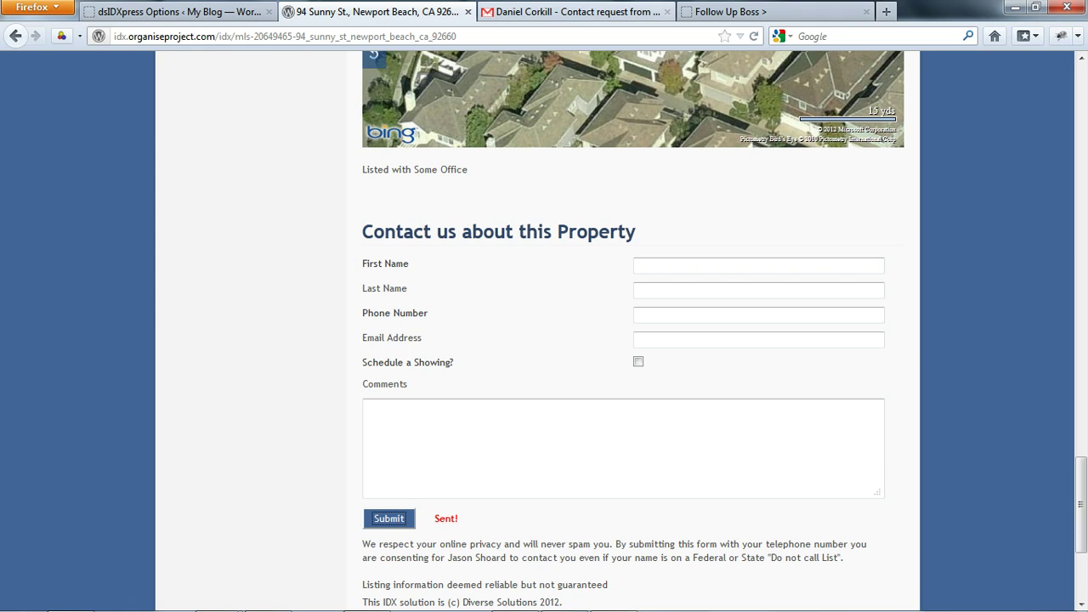
left_click(794, 13)
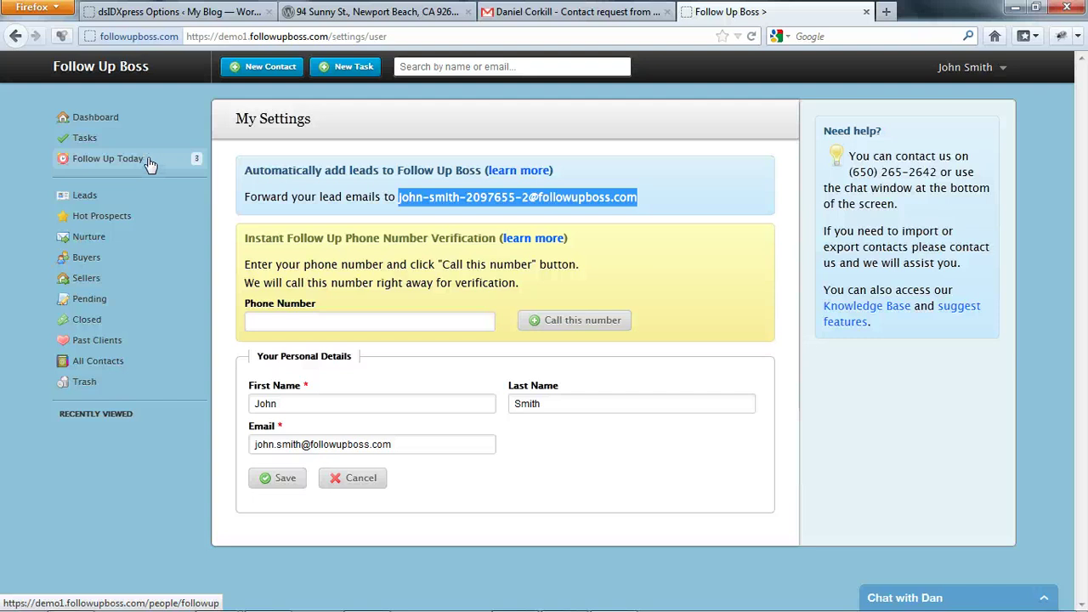
- Show the Follow Up Today list, topped by the new Diverse Solutions lead marked Not Contacted
left_click(149, 164)
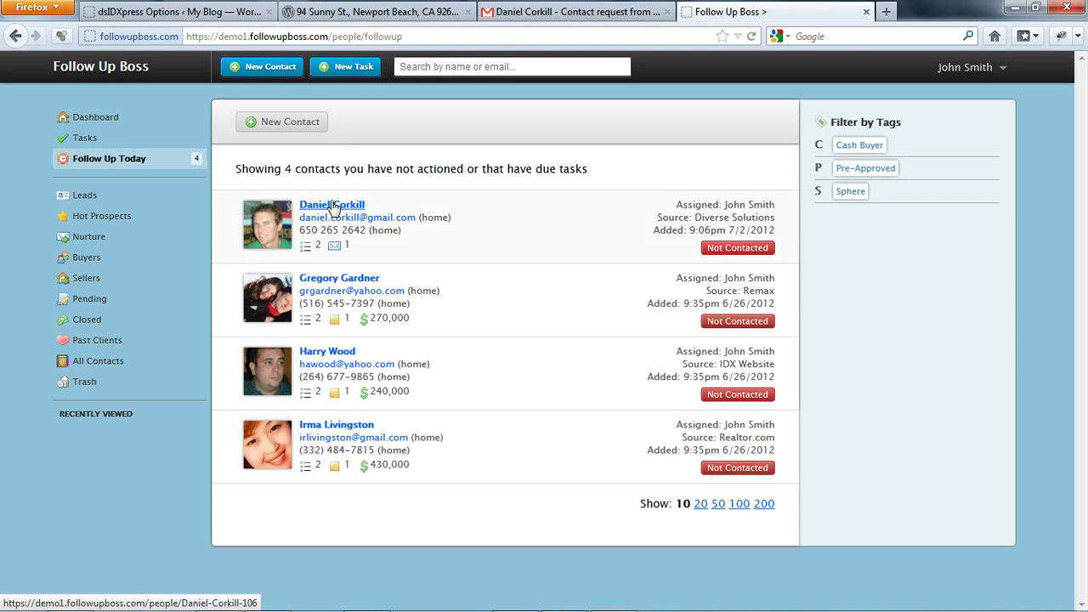
triple_click(781, 229)
left_click(721, 218)
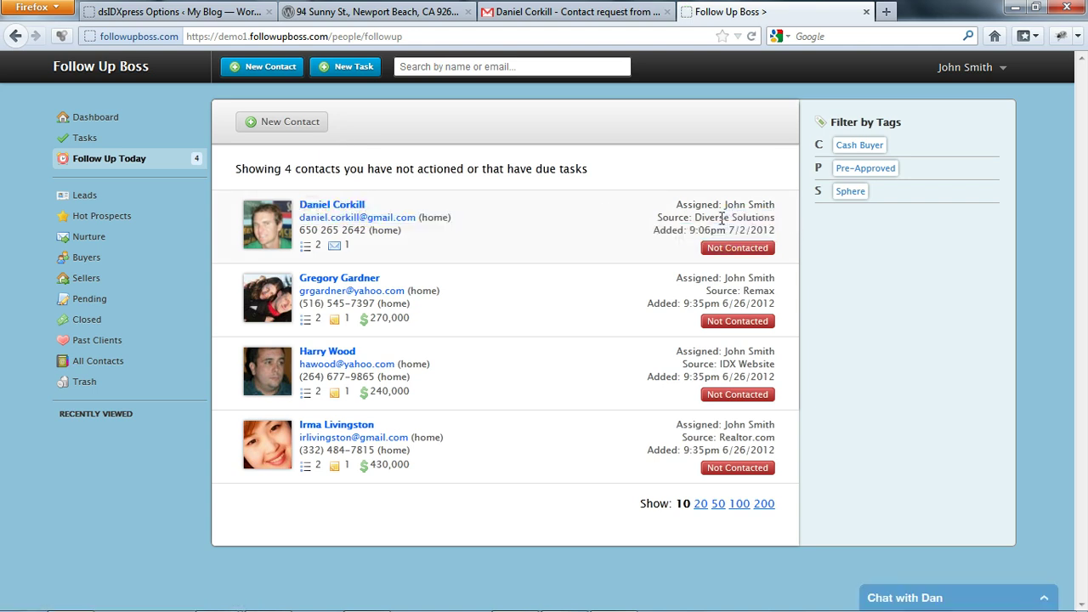
- Open the new lead's contact profile and view their linked Facebook profile
left_click(340, 210)
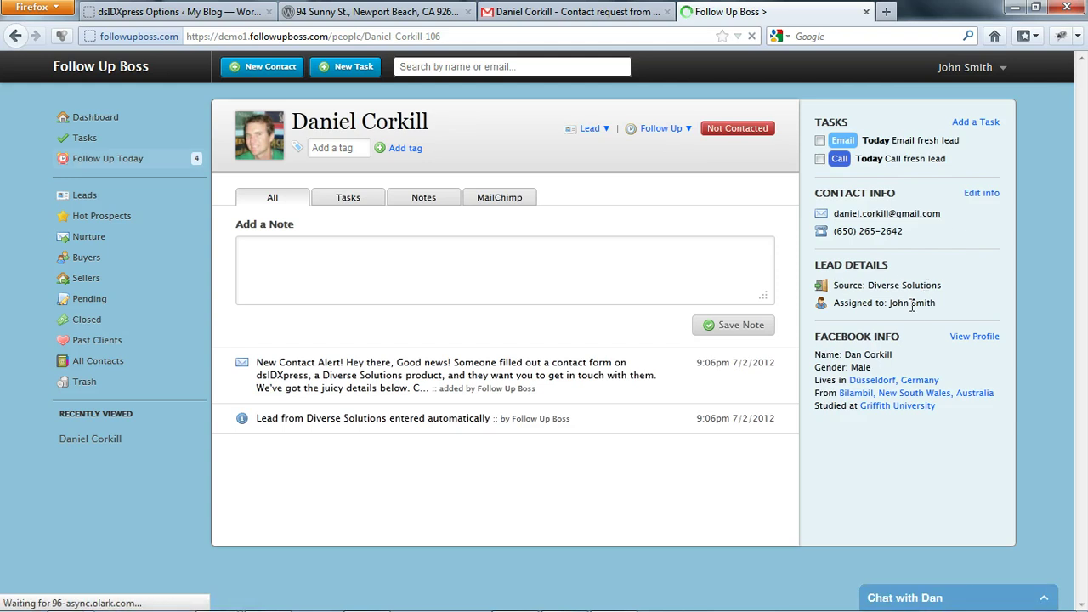
left_click_drag(213, 107, 951, 406)
left_click(951, 406)
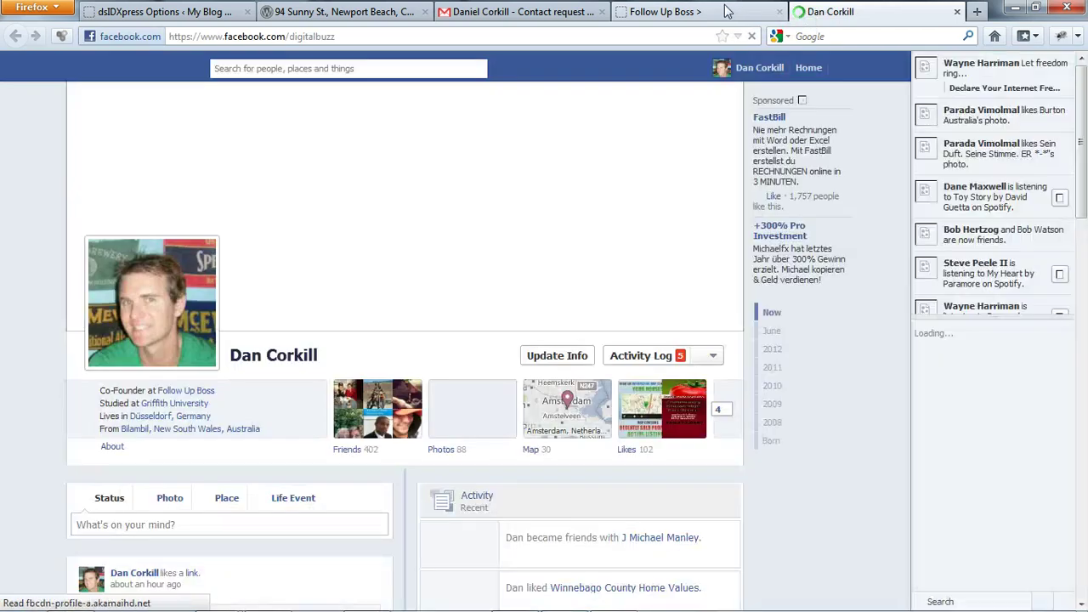
left_click(727, 10)
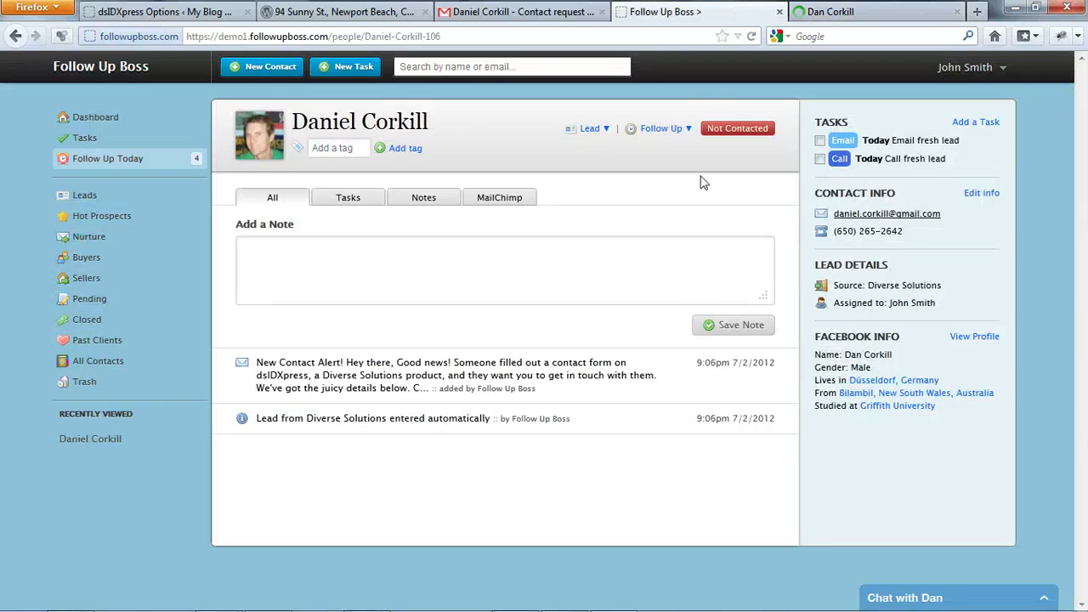
- Read the lead's New Contact Alert note with the submitted form details
left_click(374, 378)
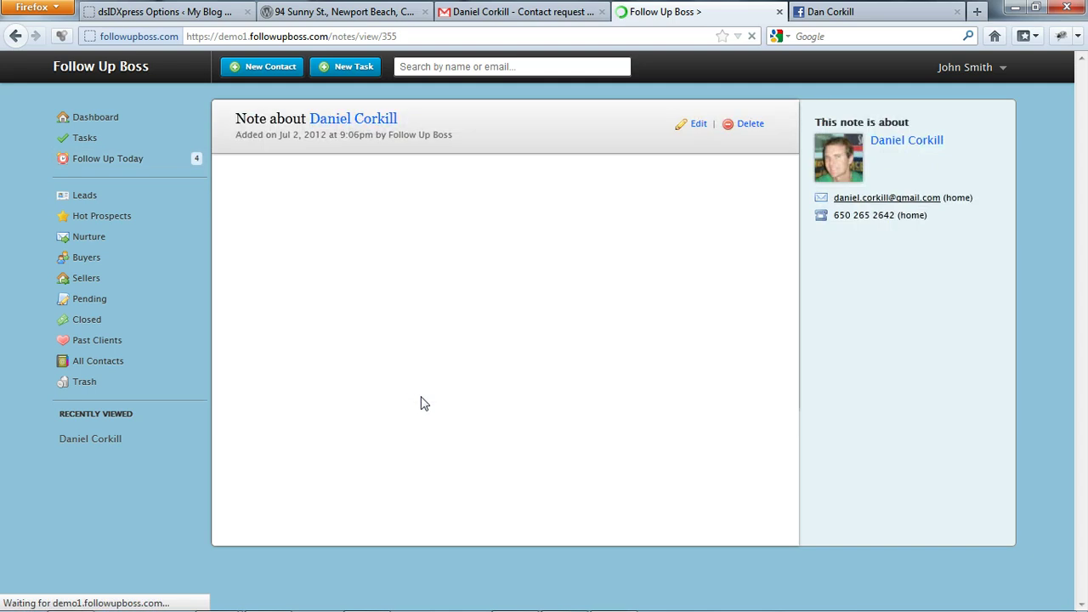
scroll(482, 250, "down", 3)
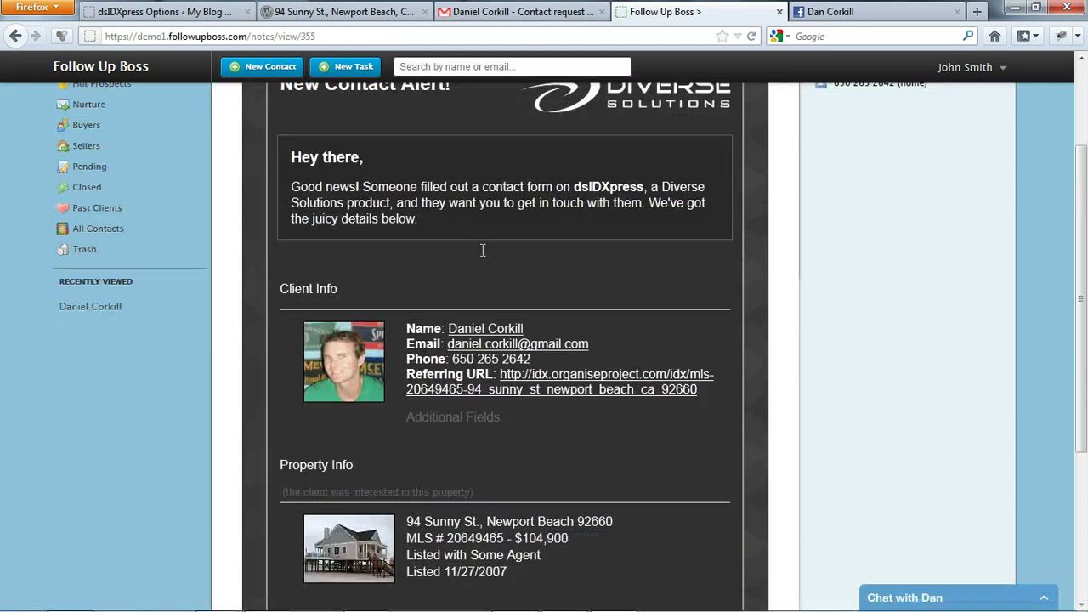
scroll(482, 250, "down", 5)
scroll(482, 250, "up", 10)
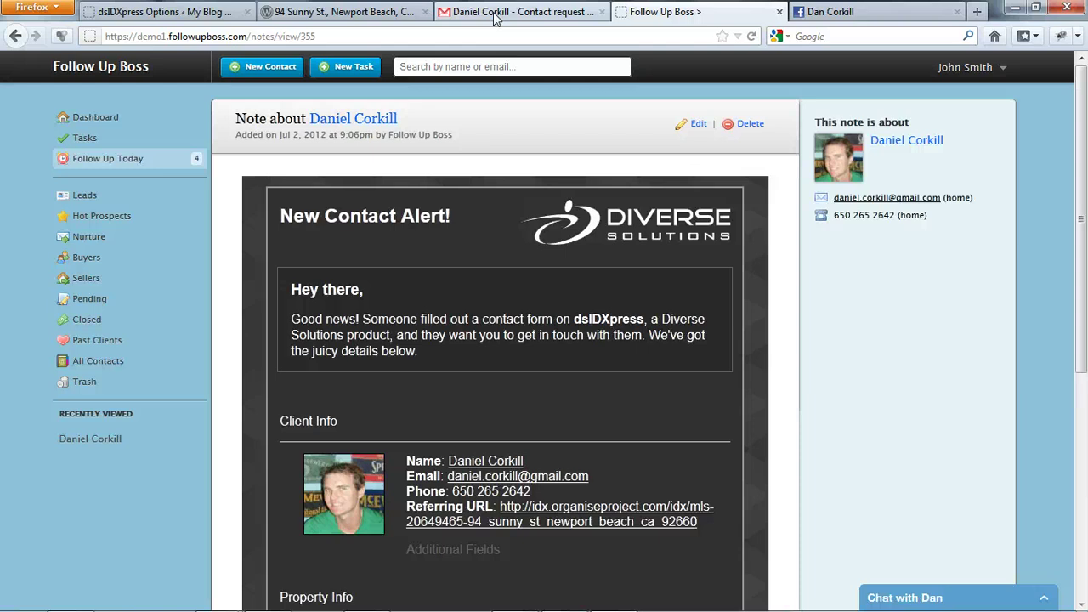
left_click(494, 13)
- Open and read the Follow Up Boss new-lead email from Diverse Solutions
left_click(105, 235)
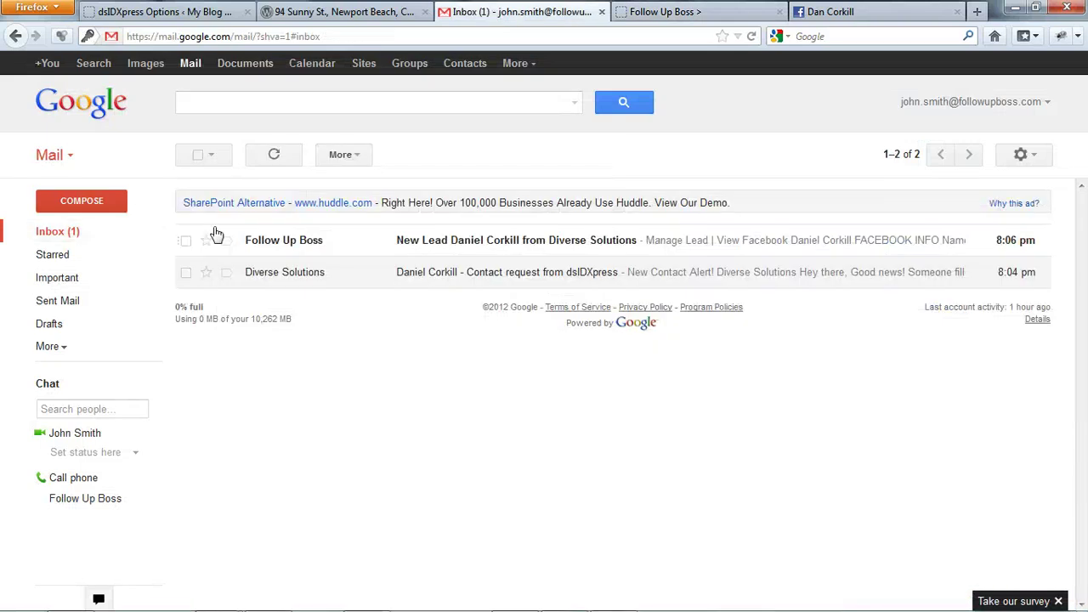
left_click(286, 244)
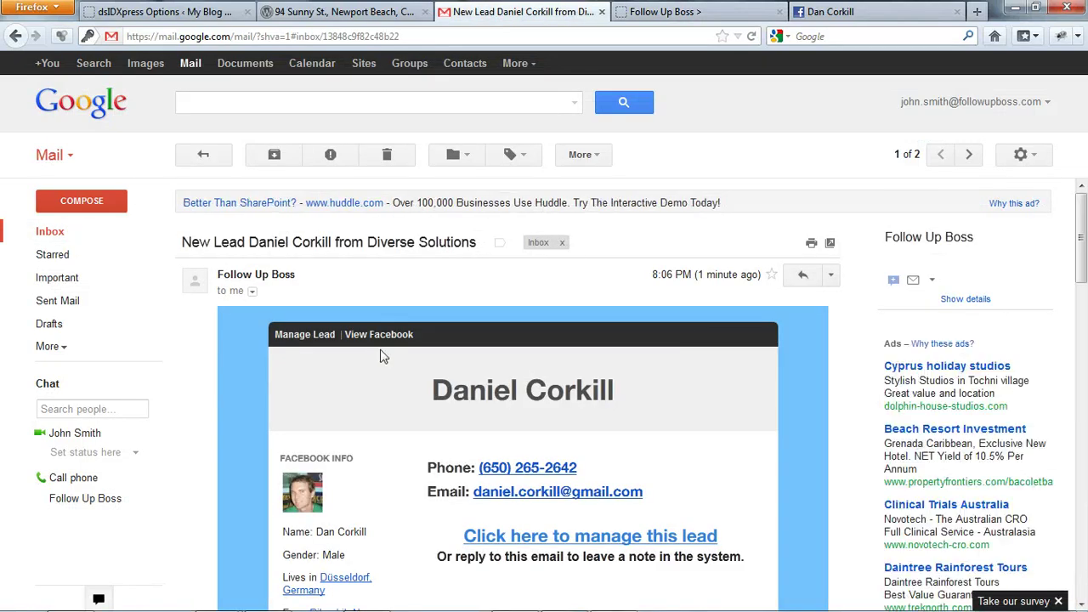
scroll(380, 357, "down", 3)
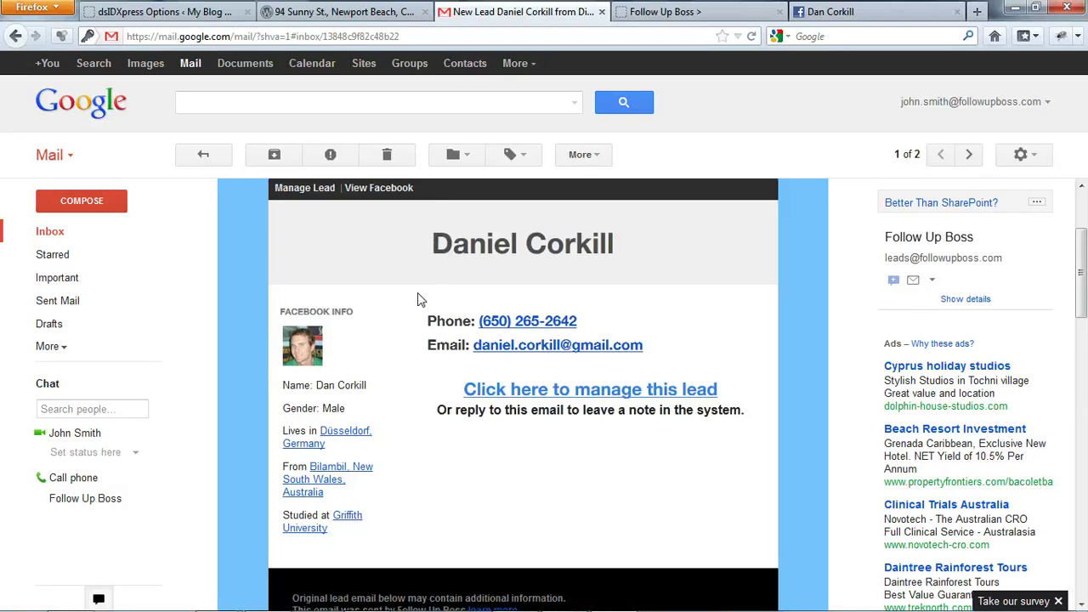
scroll(435, 244, "down", 6)
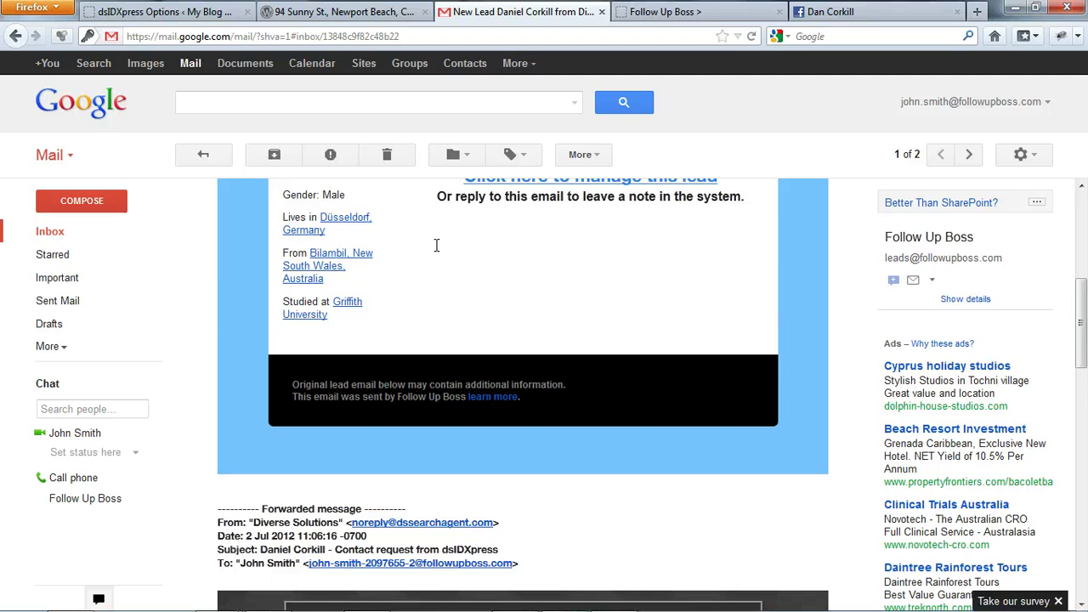
scroll(396, 291, "down", 4)
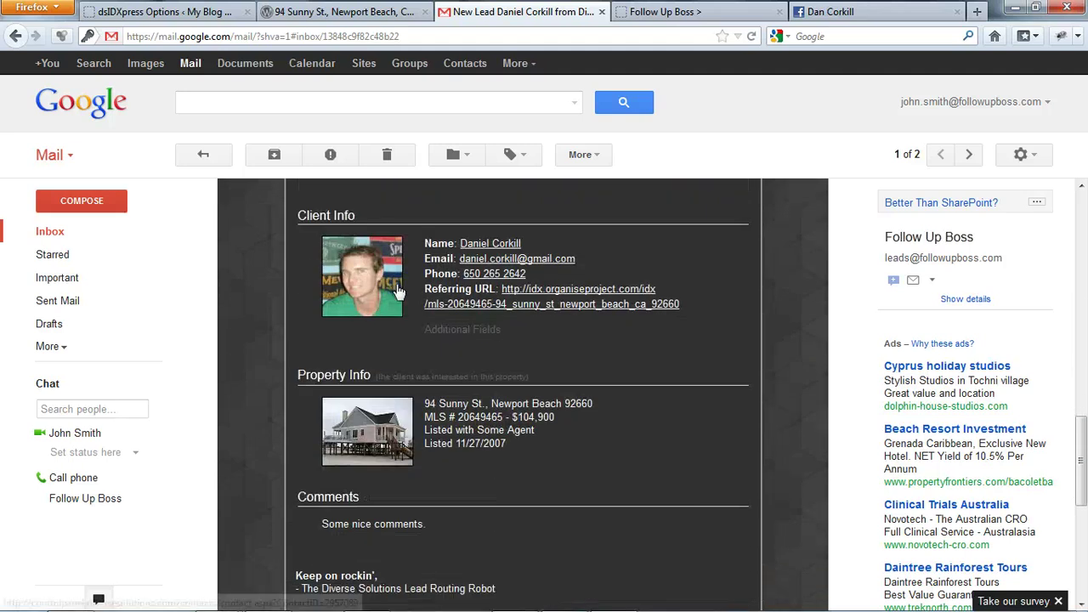
scroll(383, 330, "up", 1)
scroll(366, 327, "up", 3)
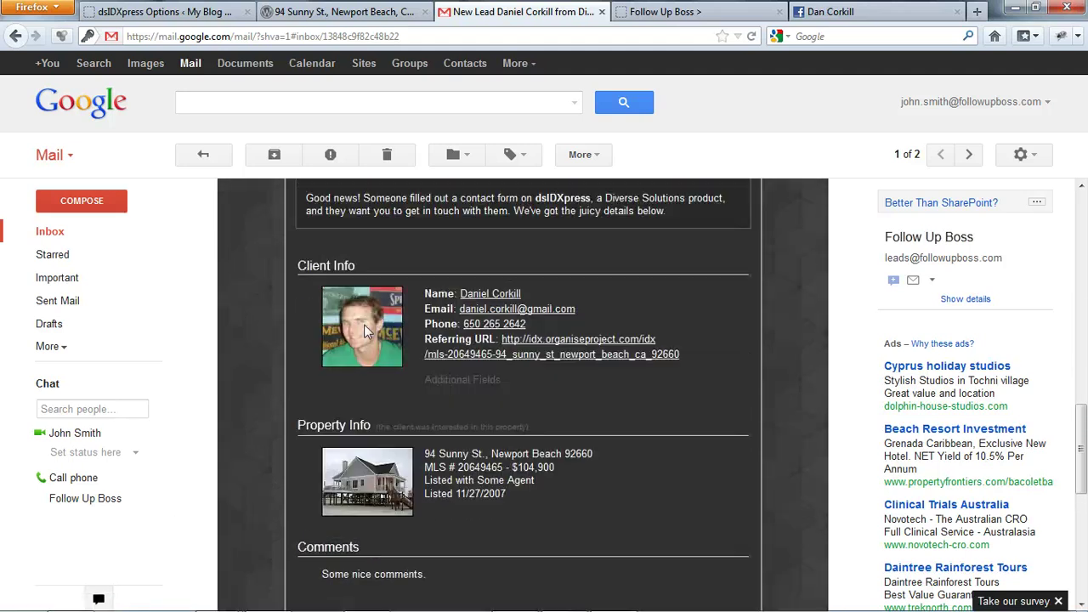
scroll(376, 355, "down", 2)
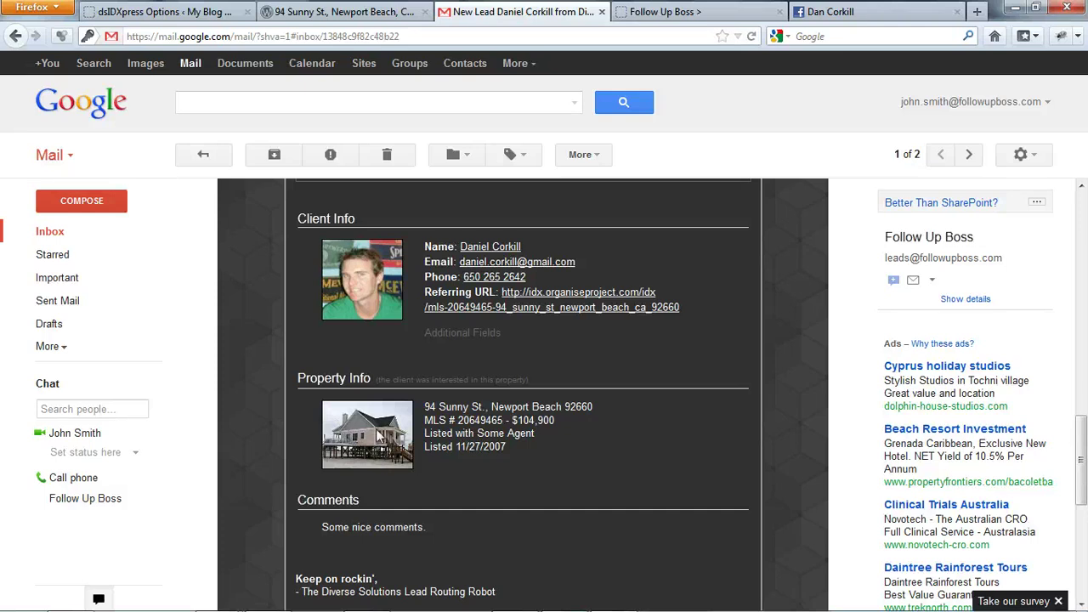
scroll(380, 434, "up", 12)
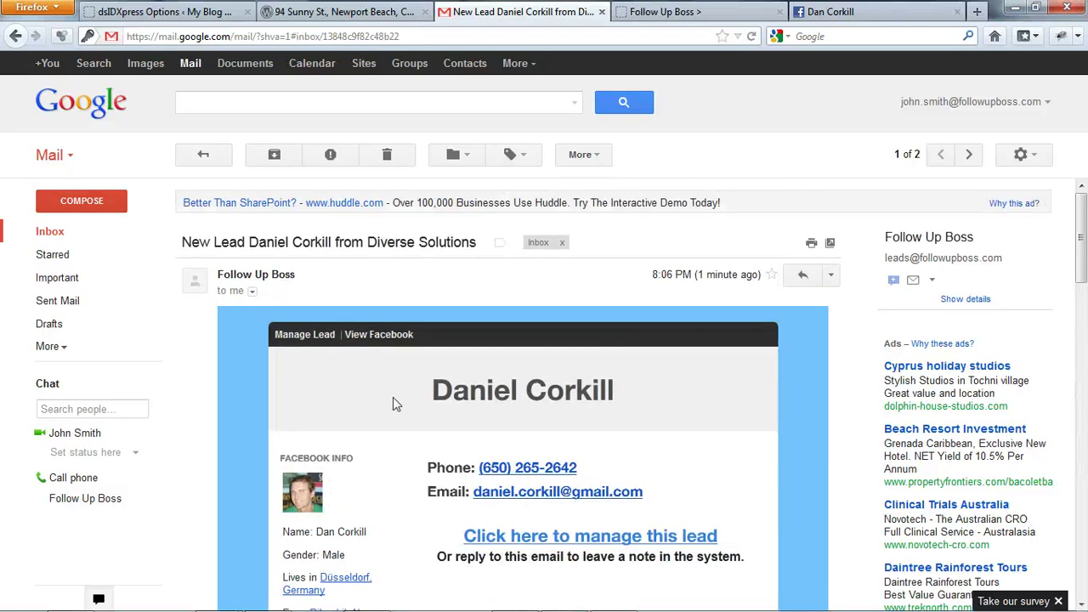
- Reply to the new-lead email with 'Hot lead, wants to buy.'
left_click(802, 278)
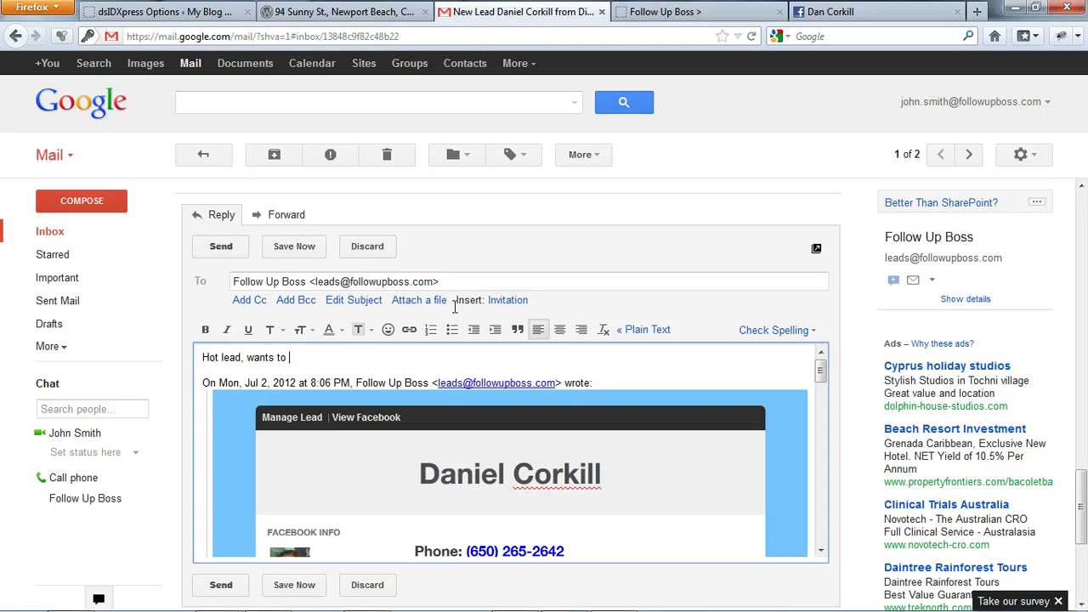
left_click(219, 247)
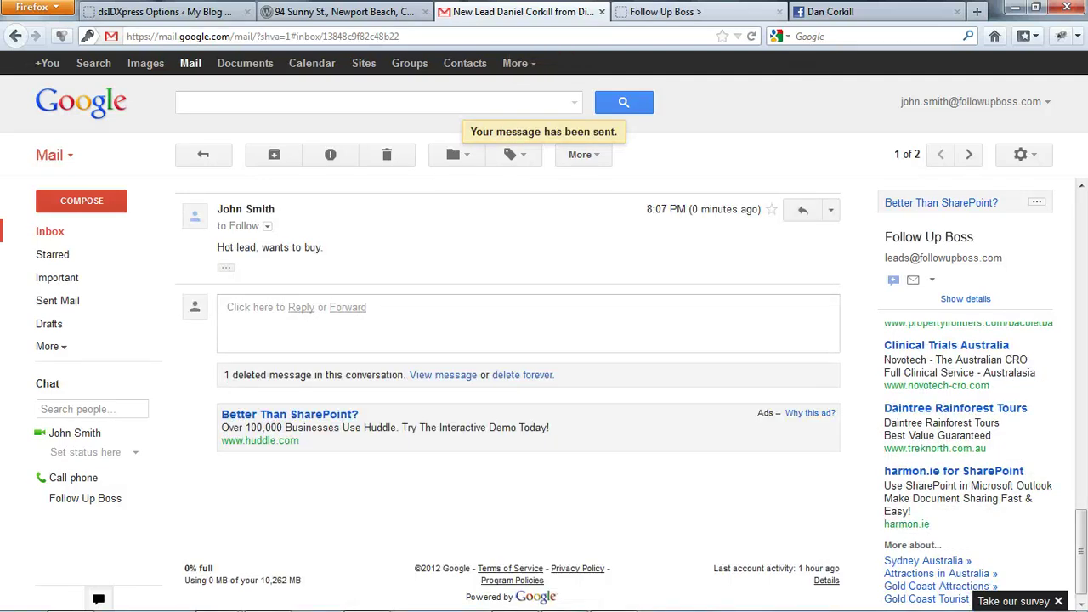
left_click(671, 11)
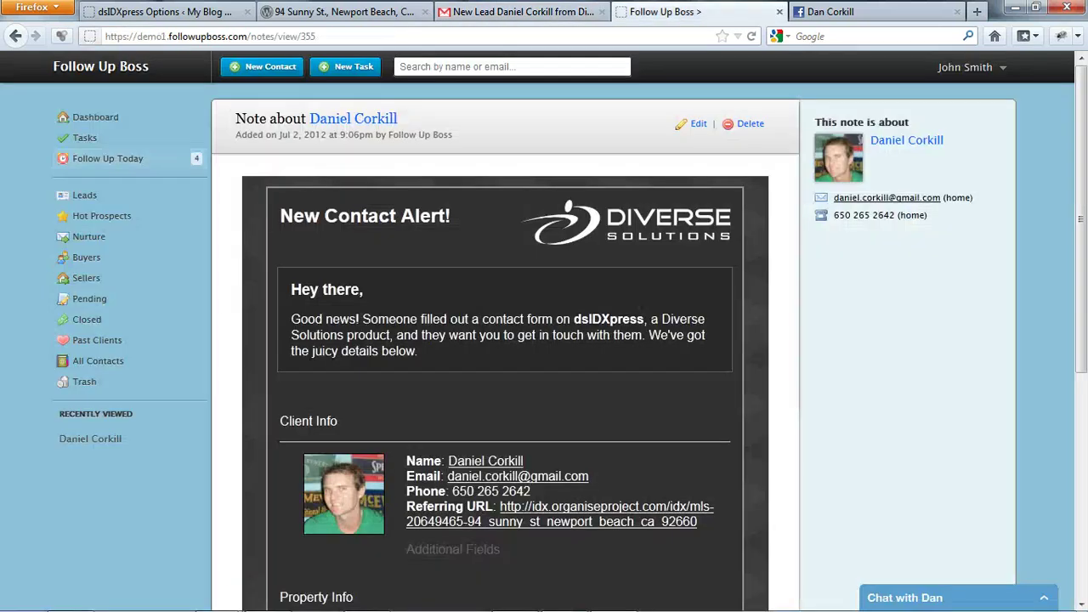
- Open the lead's profile from the note header link to see the emailed note
left_click(336, 124)
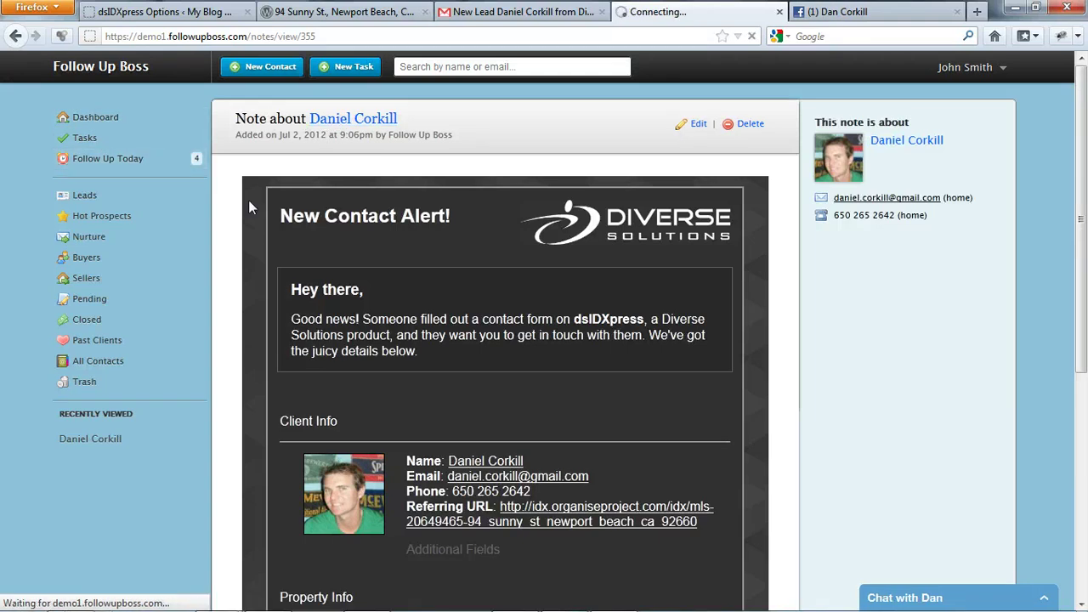